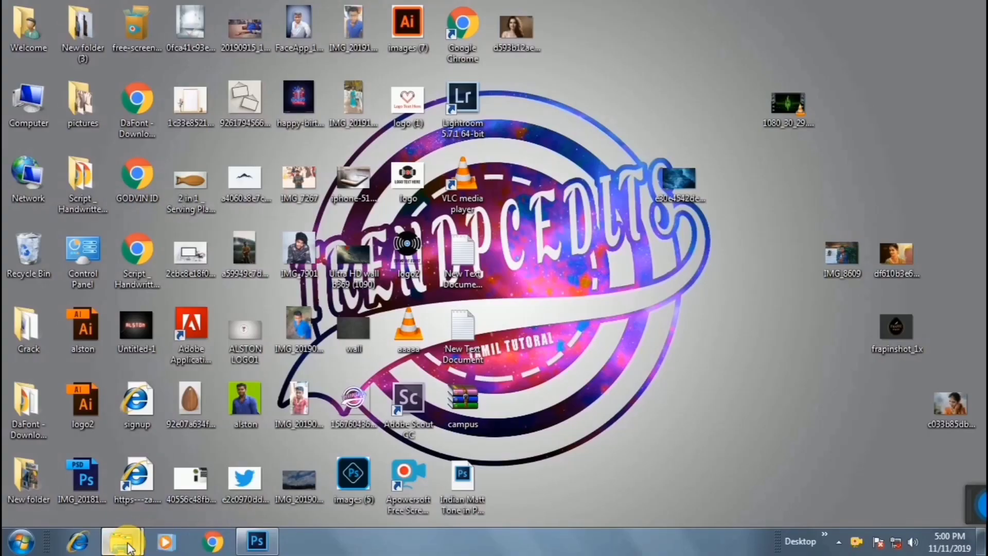
# Open wallpaper image 7 from the coll folder in Photoshop by dragging it from Explorer
pyautogui.moveTo(121, 542)
pyautogui.click(182, 509)
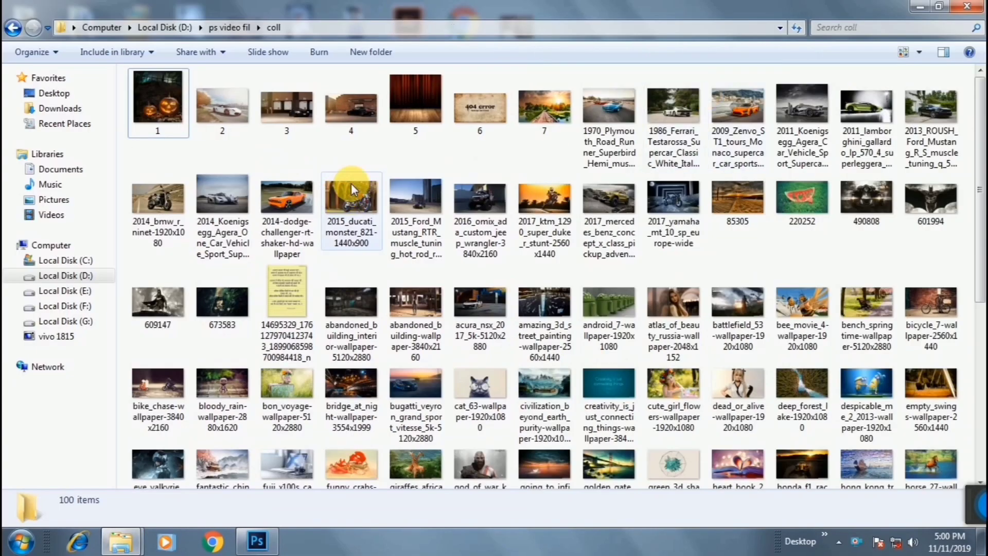
pyautogui.scroll(-5, 656, 260)
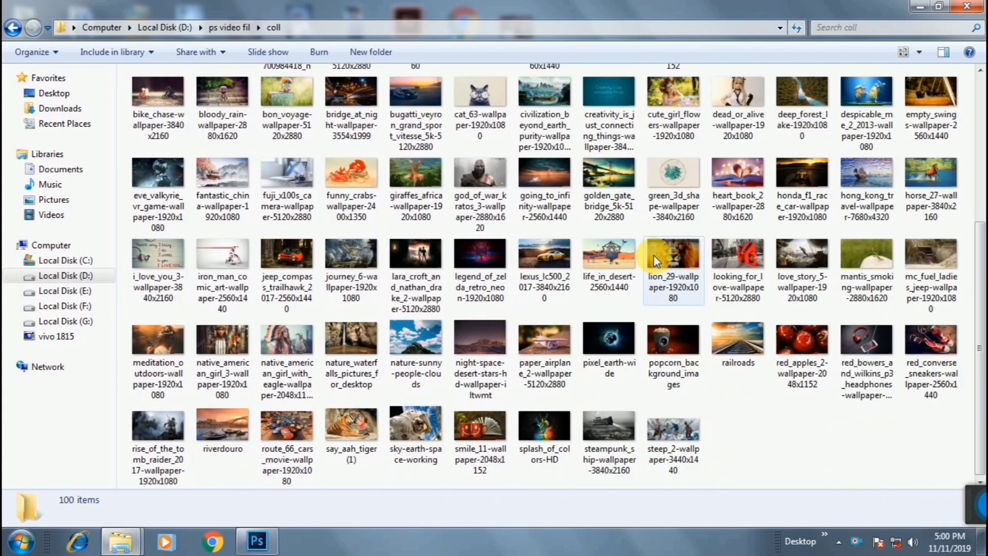
pyautogui.scroll(5, 654, 255)
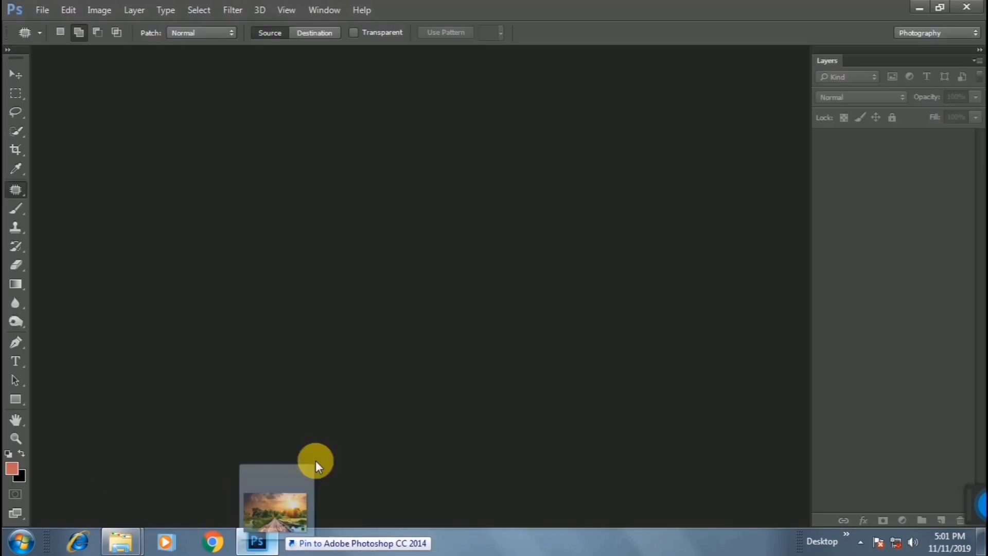
pyautogui.moveTo(316, 500); pyautogui.dragTo(358, 404)
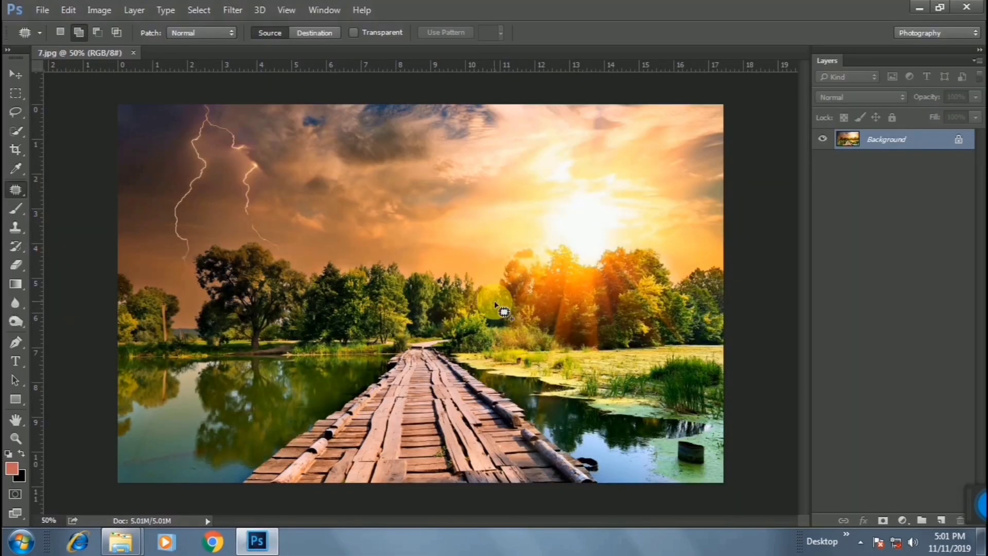
# Select the Move tool and show the Actions panel, scrolled down to the custom action sets
pyautogui.click(22, 77)
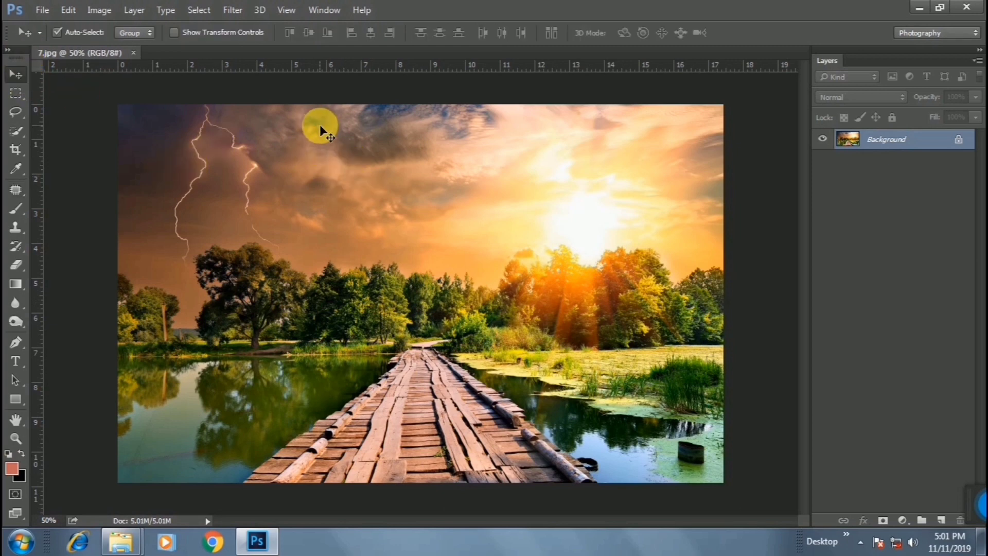
pyautogui.click(325, 11)
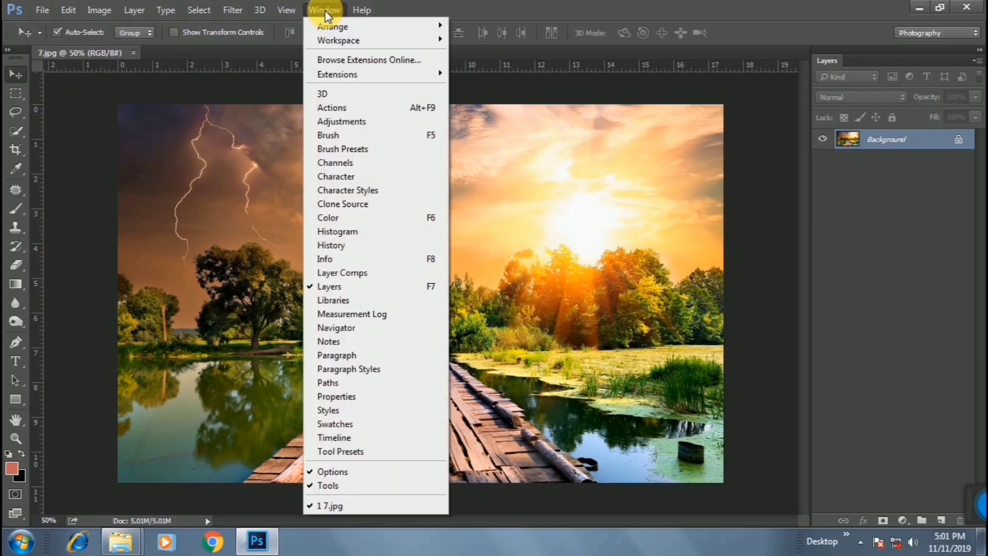
pyautogui.click(346, 109)
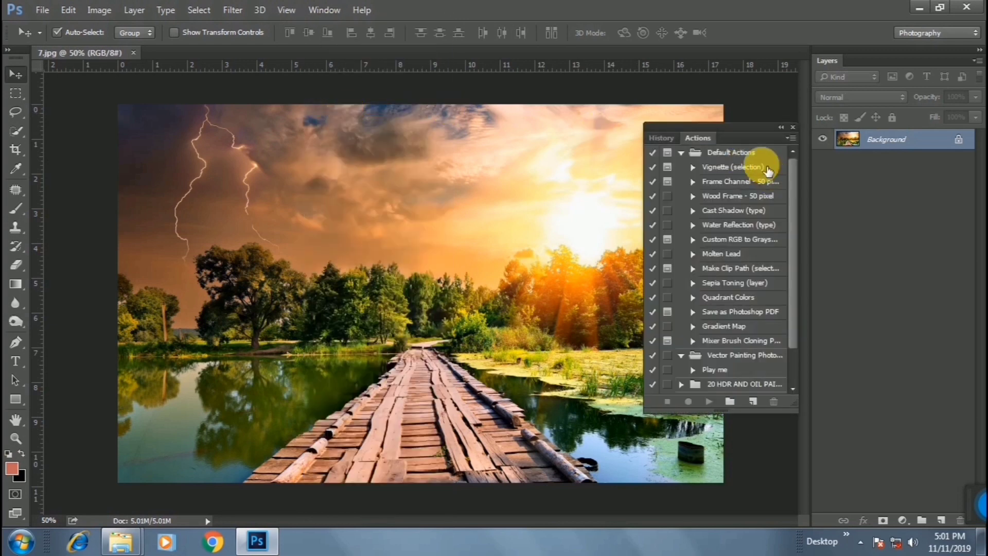
pyautogui.moveTo(795, 189); pyautogui.dragTo(791, 234)
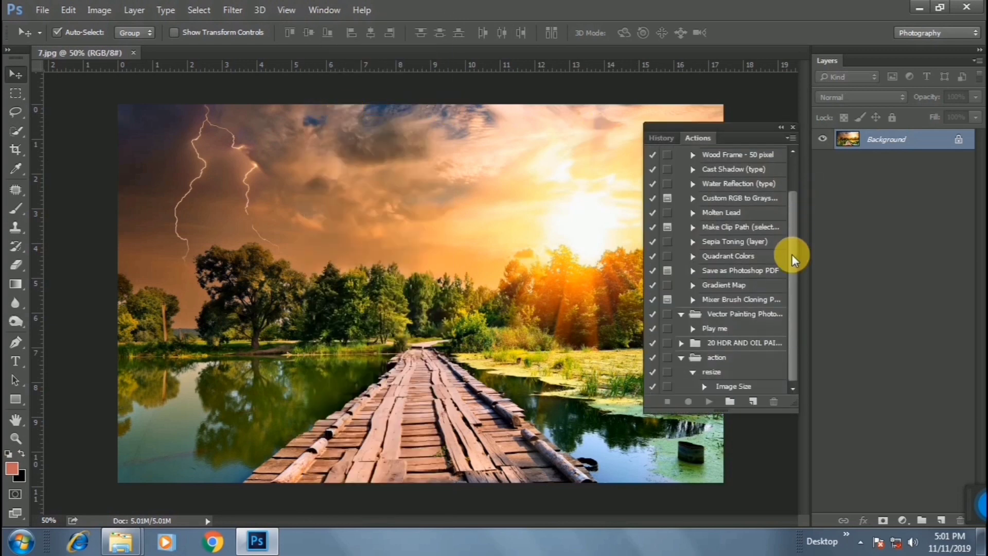
# Create a new action set named 'new action'
pyautogui.click(730, 402)
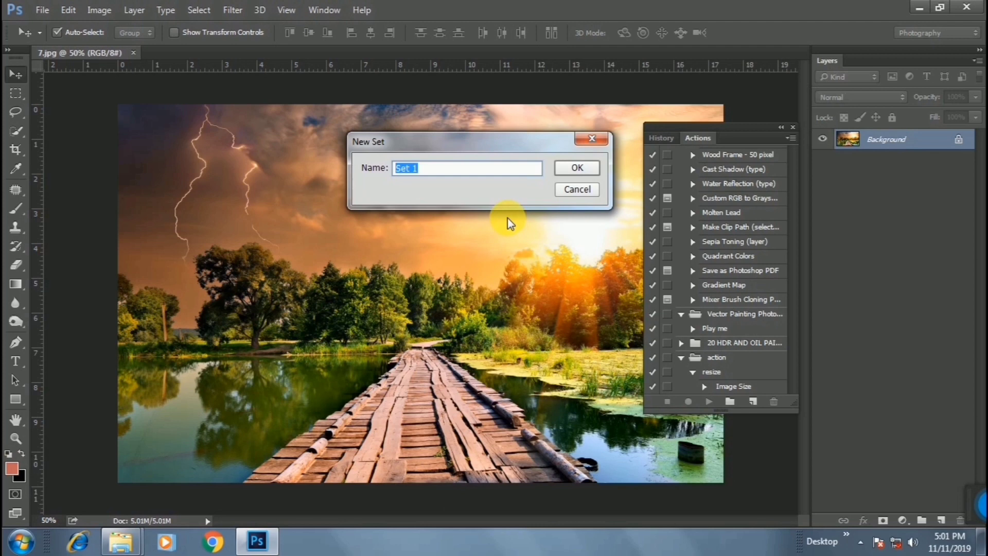
pyautogui.write('new action')
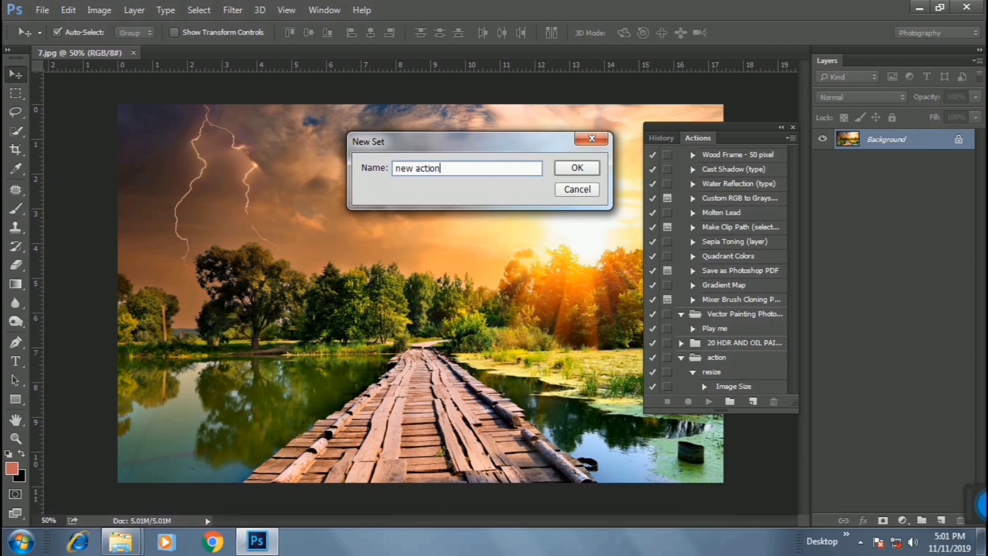
pyautogui.click(577, 170)
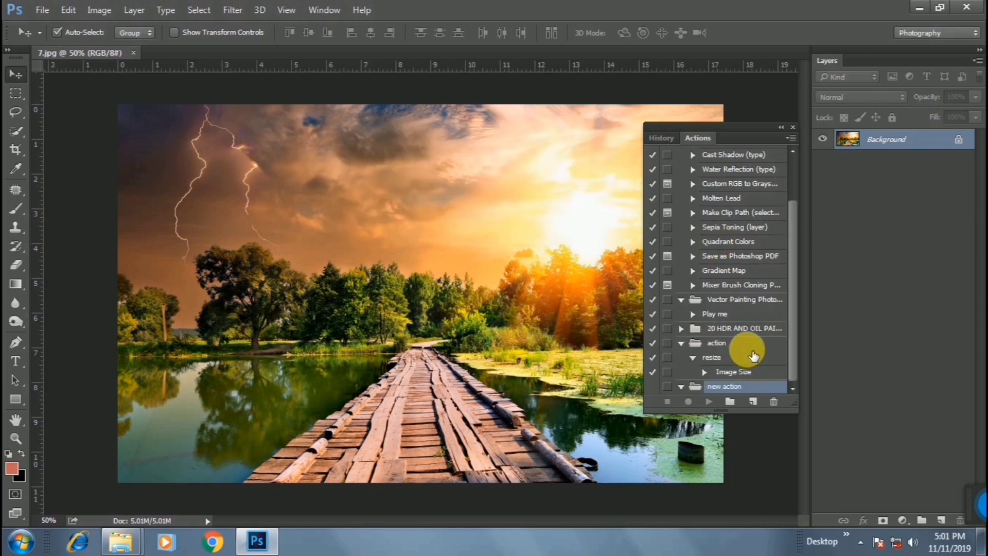
# Add an action named 'mosaic action' to the set and start recording it
pyautogui.click(753, 402)
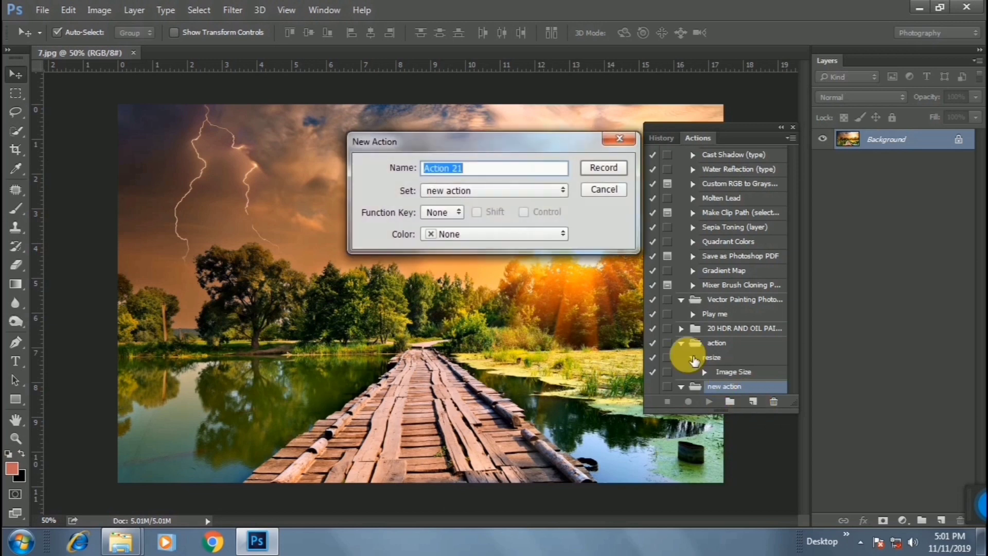
pyautogui.write('mosaic a')
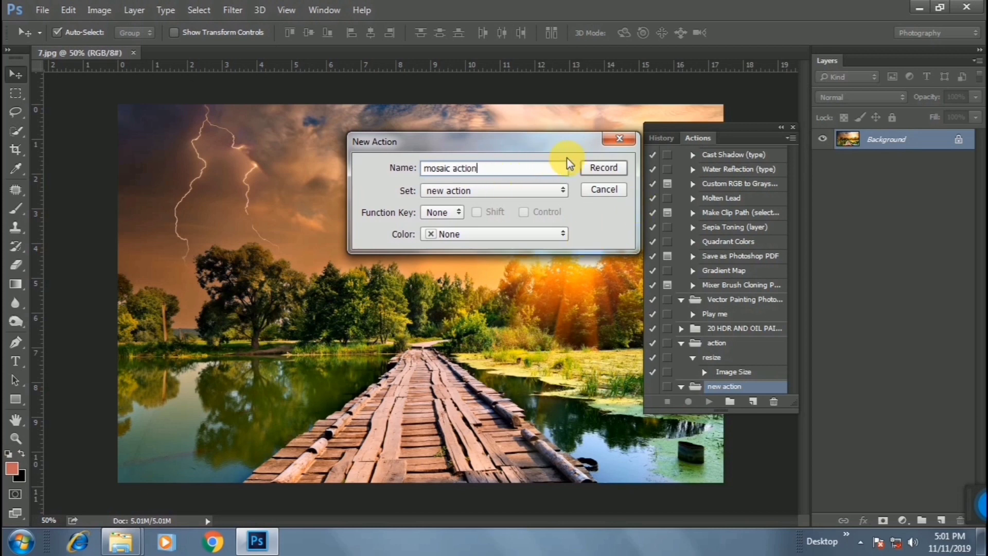
pyautogui.click(597, 170)
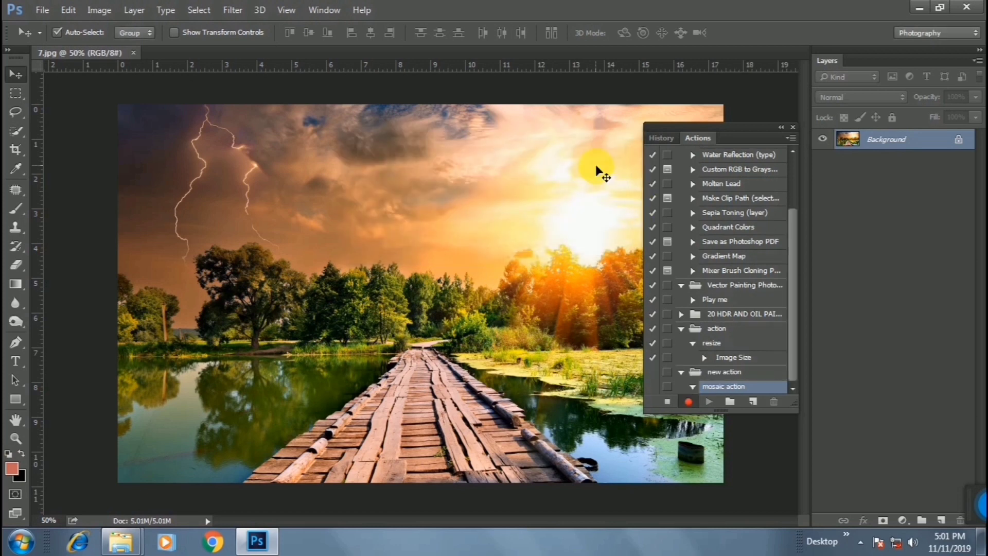
# Resize 7.jpg to 100 × 100 pixels with Image Size while the action records
pyautogui.click(99, 9)
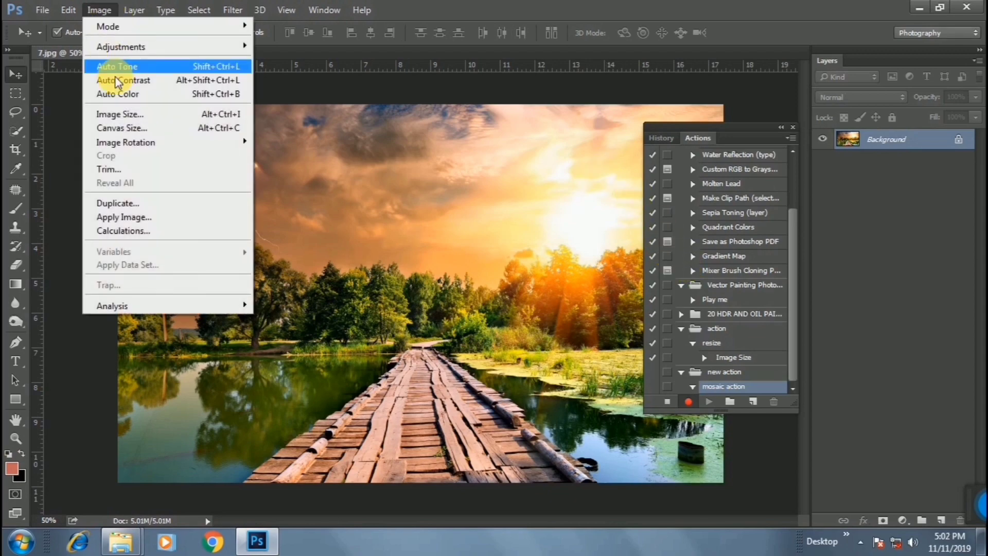
pyautogui.click(128, 116)
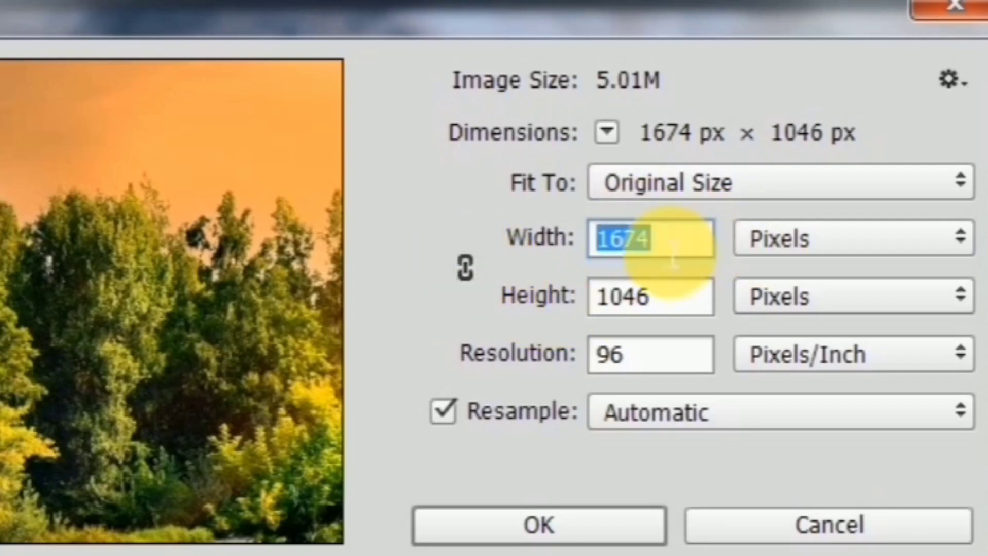
pyautogui.write('100')
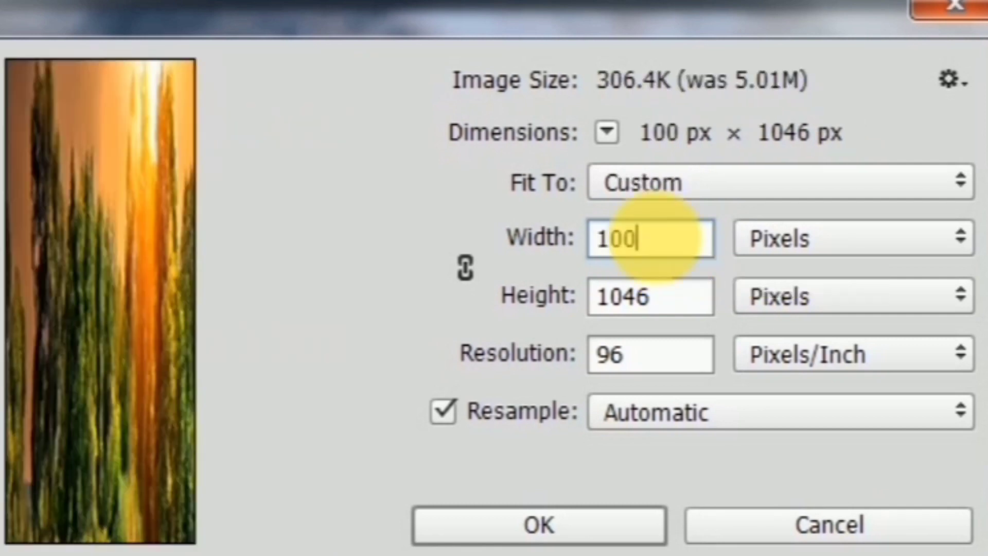
pyautogui.doubleClick(659, 306)
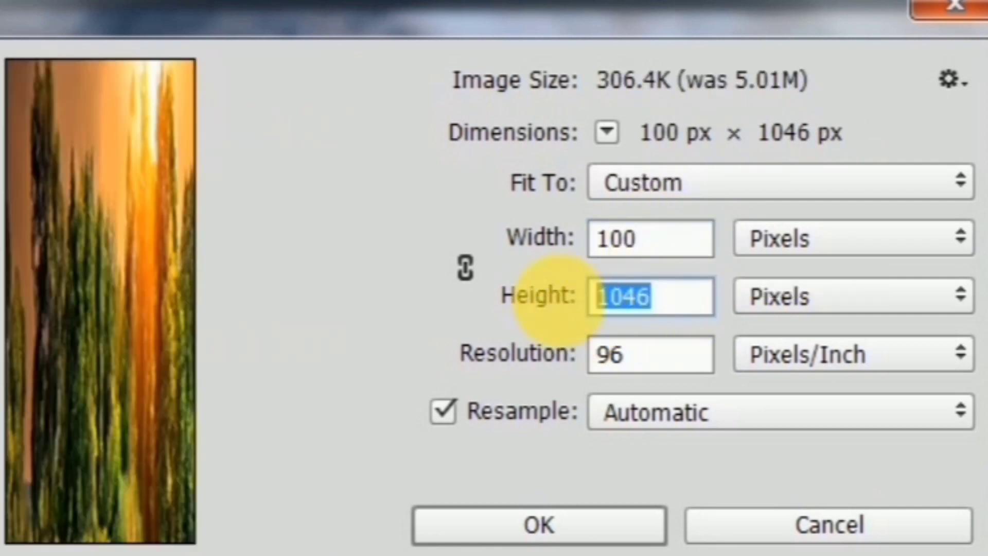
pyautogui.write('10')
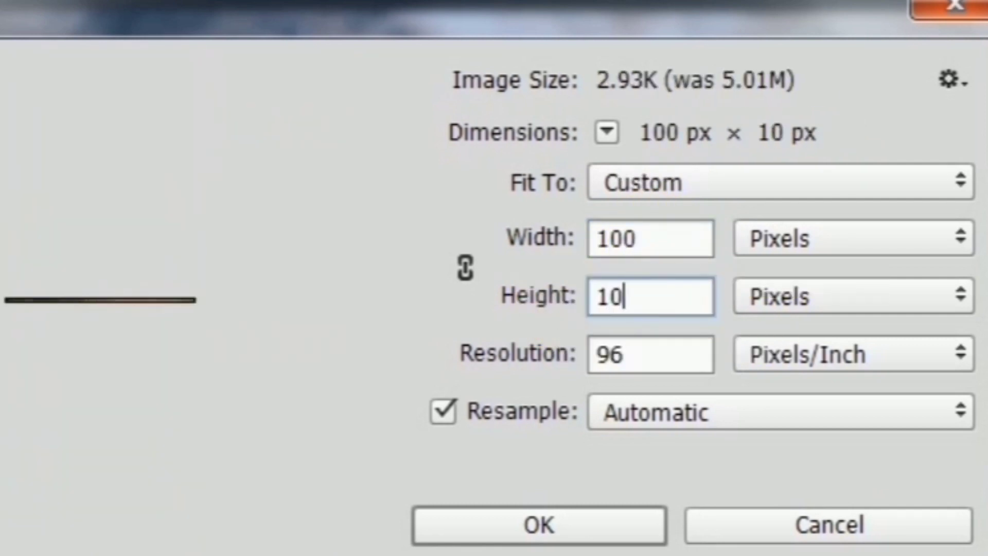
pyautogui.write('0')
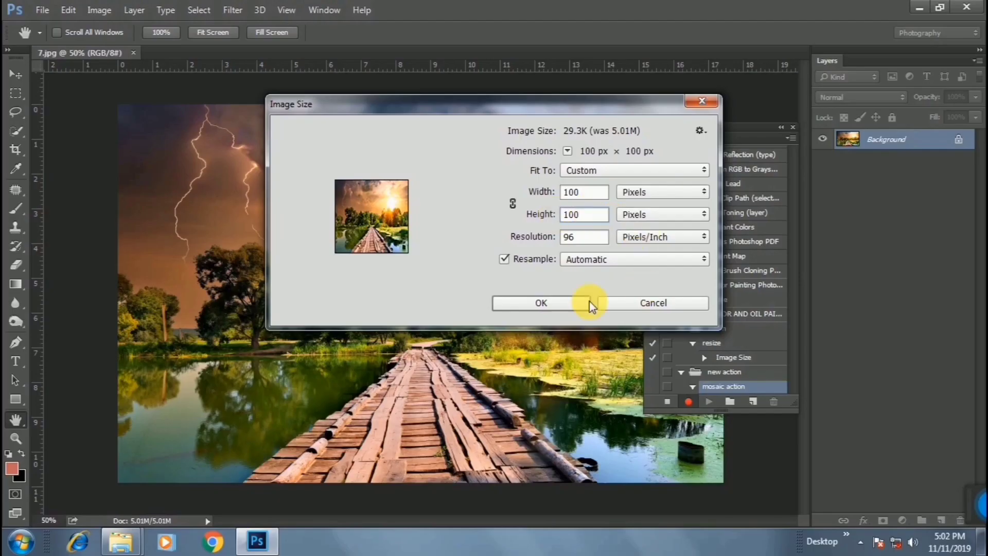
pyautogui.click(565, 305)
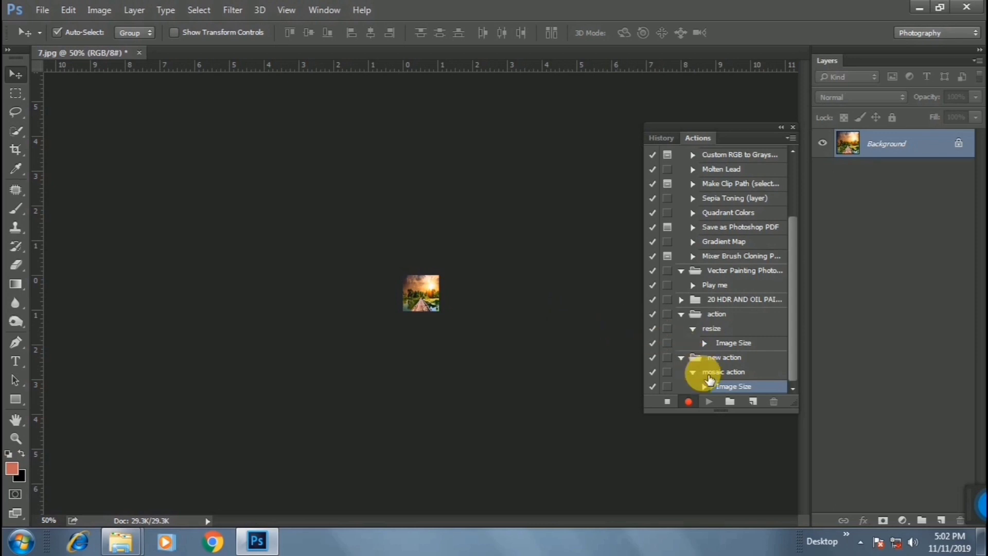
# Stop recording the mosaic action and close 7.jpg without saving
pyautogui.click(668, 402)
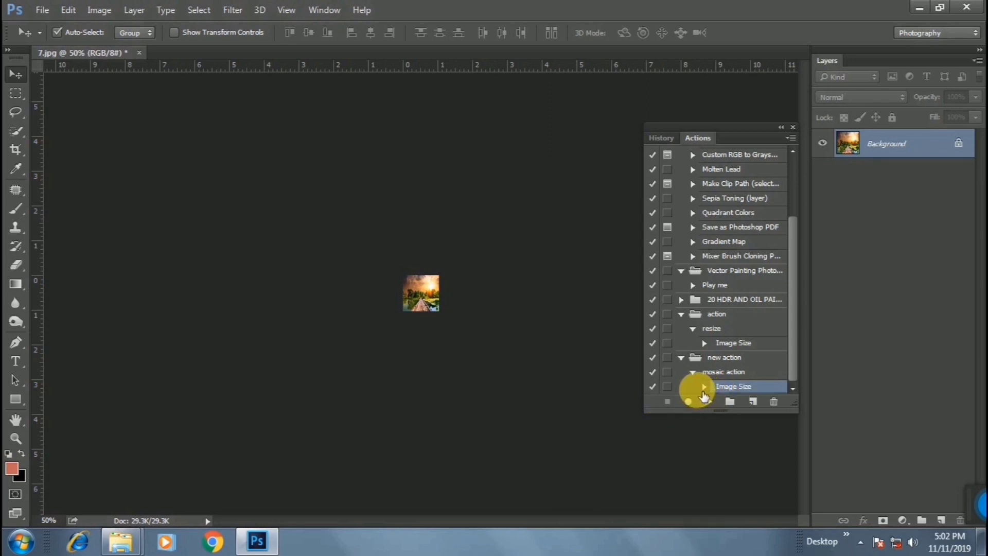
pyautogui.press('ctrl')
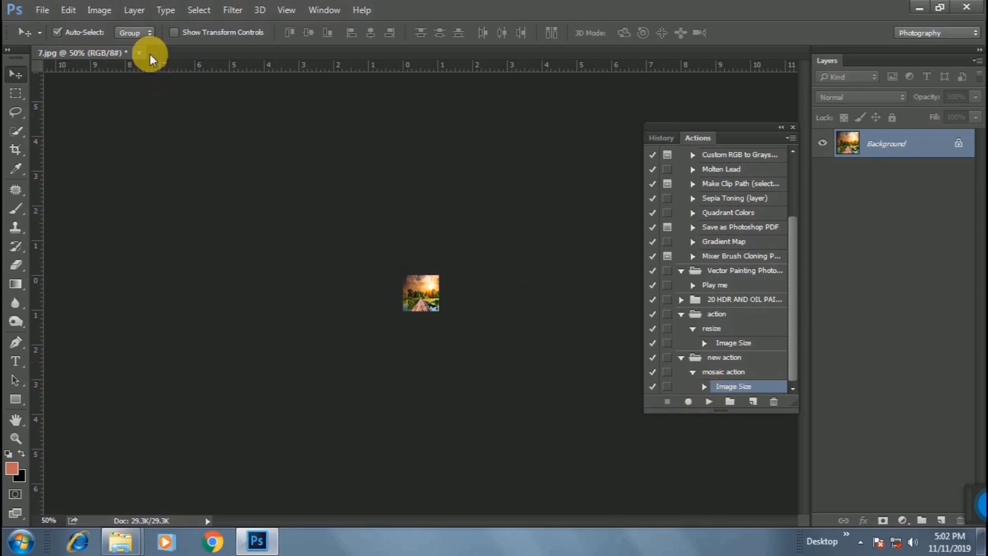
pyautogui.click(140, 53)
pyautogui.click(502, 216)
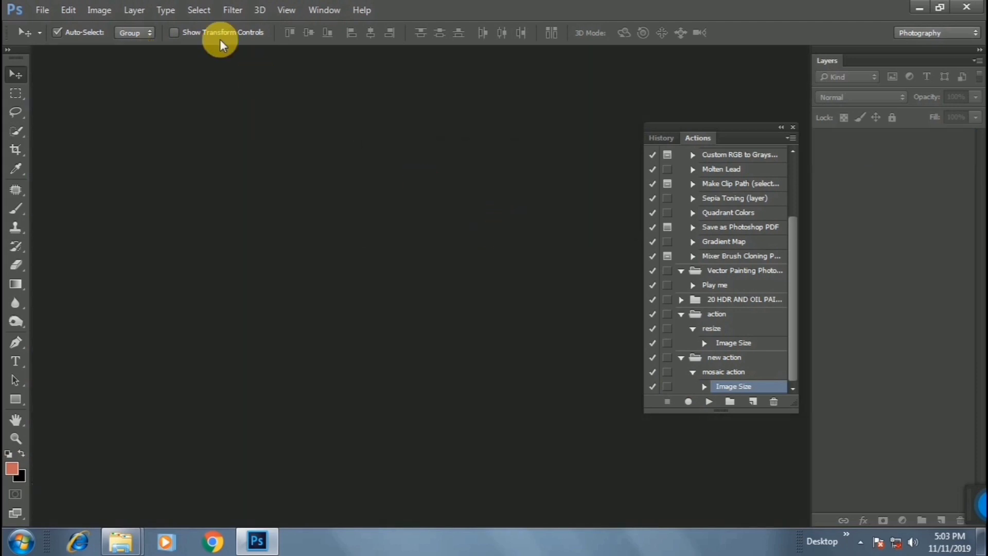
pyautogui.click(43, 10)
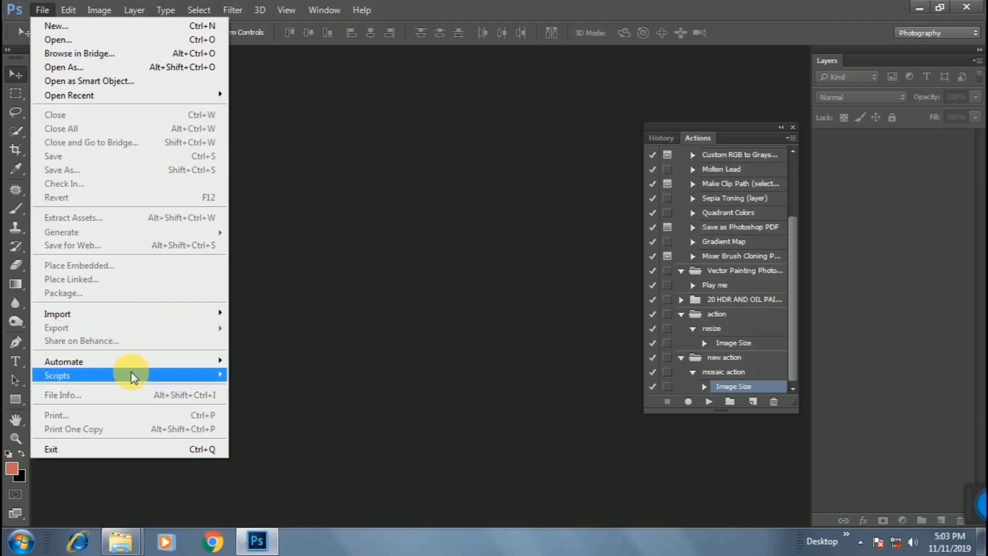
pyautogui.moveTo(57, 375)
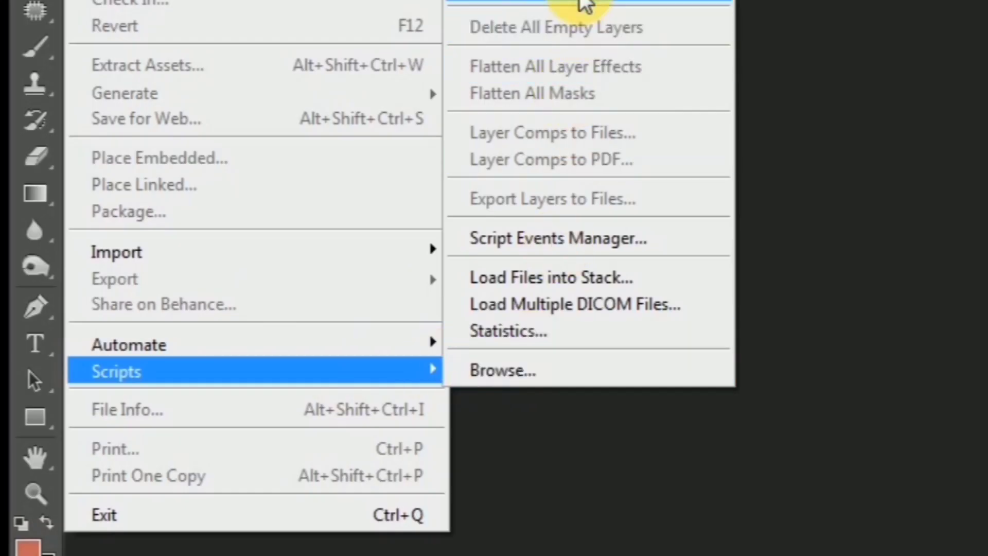
# In Image Processor, set the source folder to D:\ps video fil\coll
pyautogui.click(585, 5)
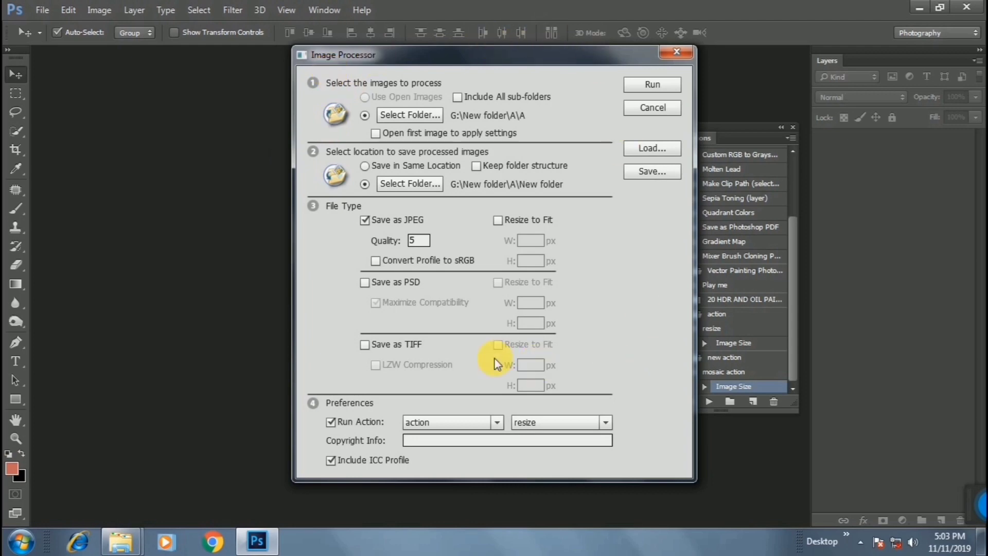
pyautogui.click(406, 117)
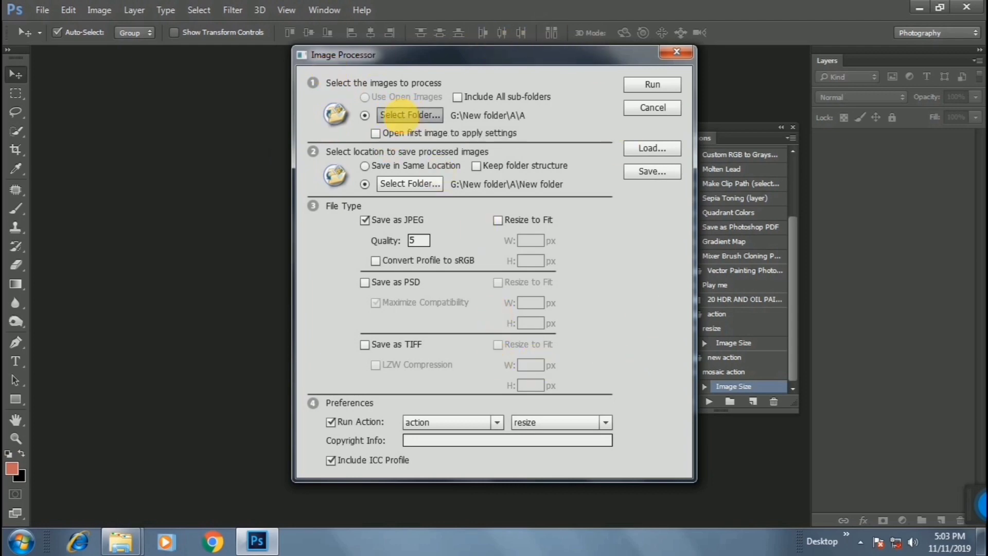
pyautogui.click(462, 253)
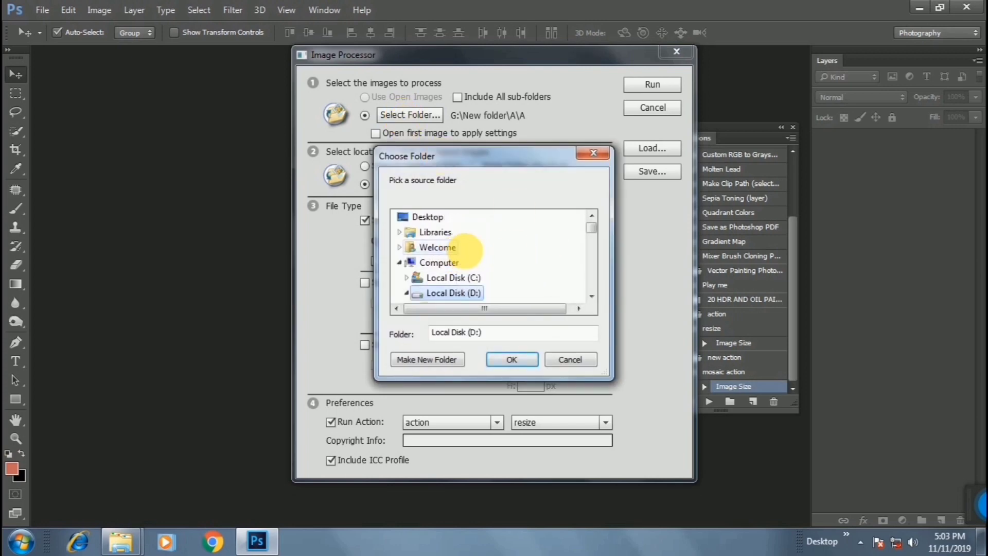
pyautogui.moveTo(586, 230); pyautogui.dragTo(458, 273)
pyautogui.click(452, 263)
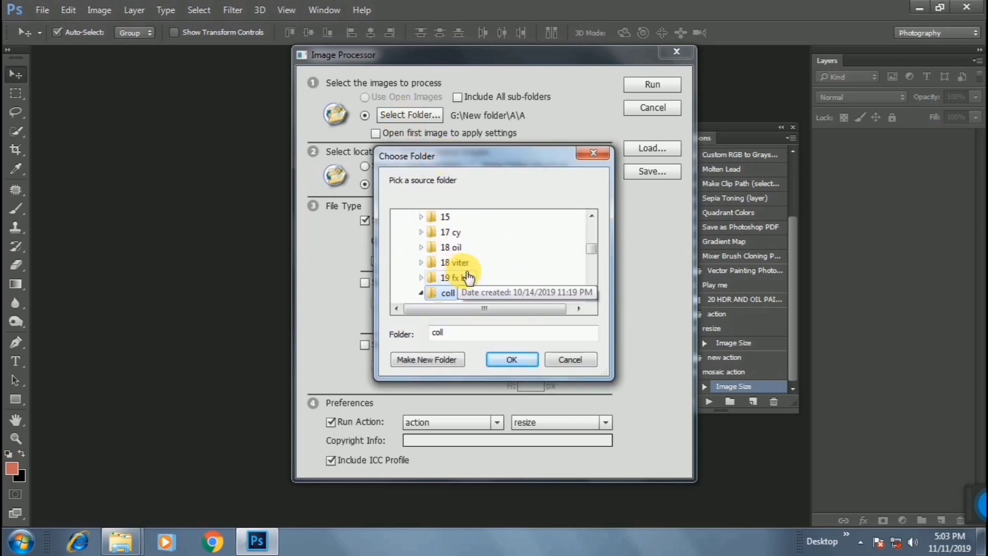
pyautogui.moveTo(592, 252); pyautogui.dragTo(592, 256)
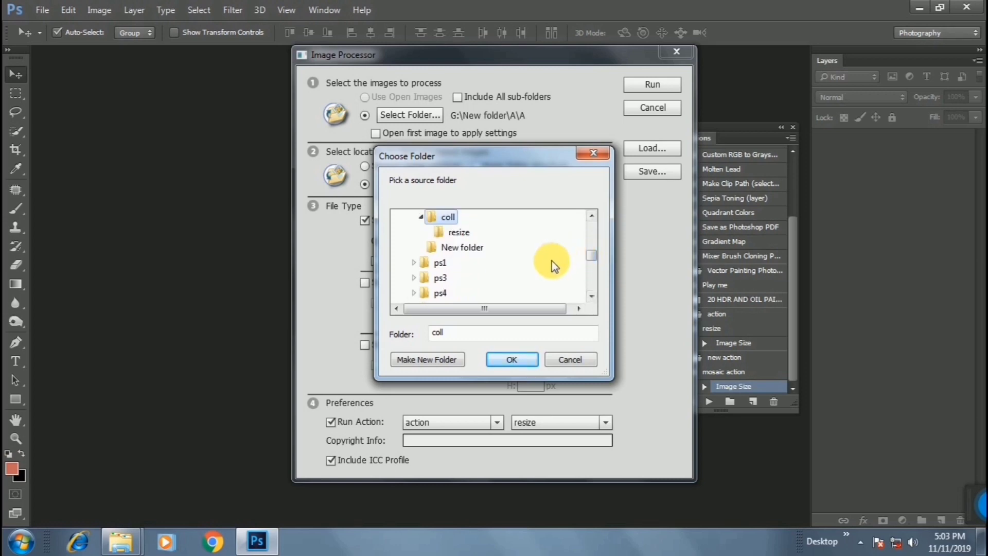
pyautogui.click(523, 362)
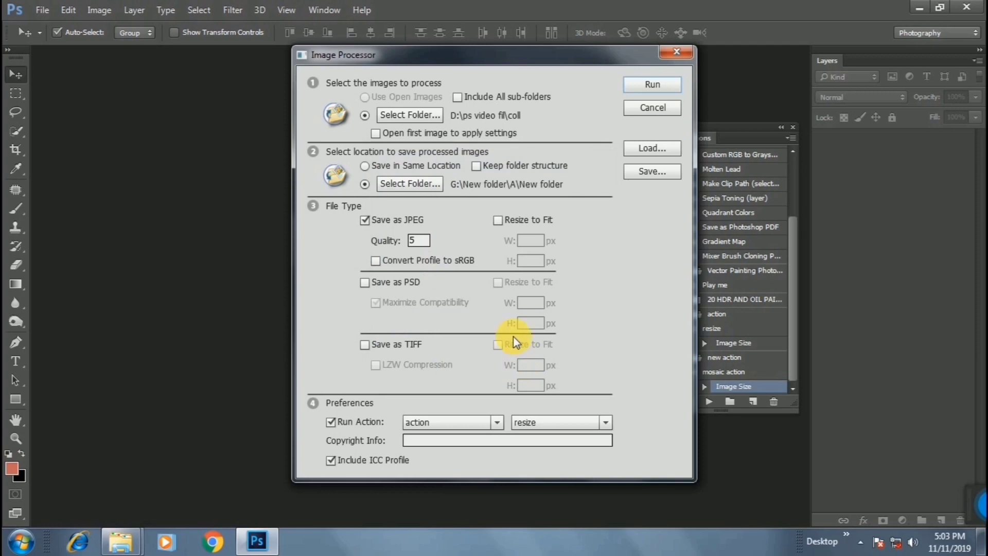
# Set the Image Processor destination to the resize folder inside coll
pyautogui.click(441, 193)
pyautogui.click(458, 277)
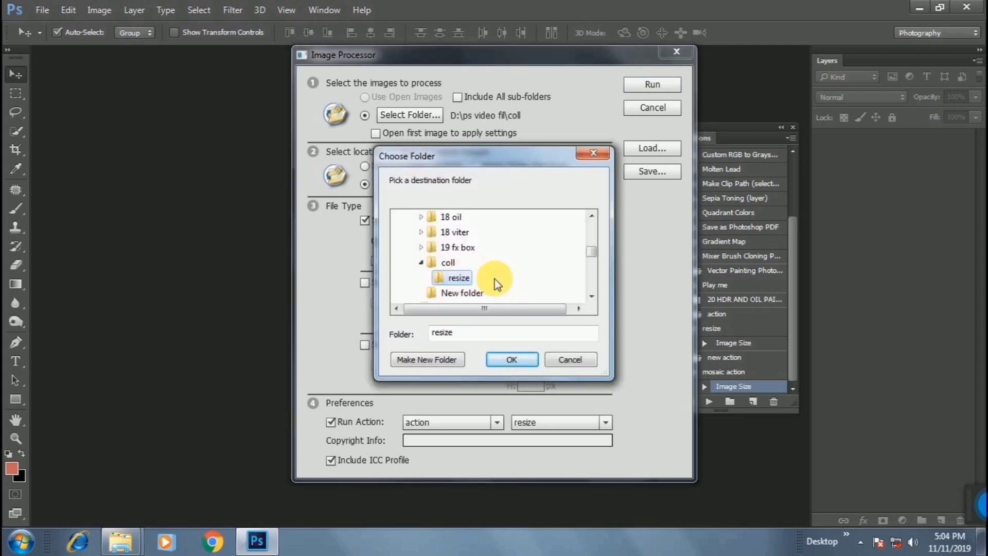
pyautogui.click(513, 361)
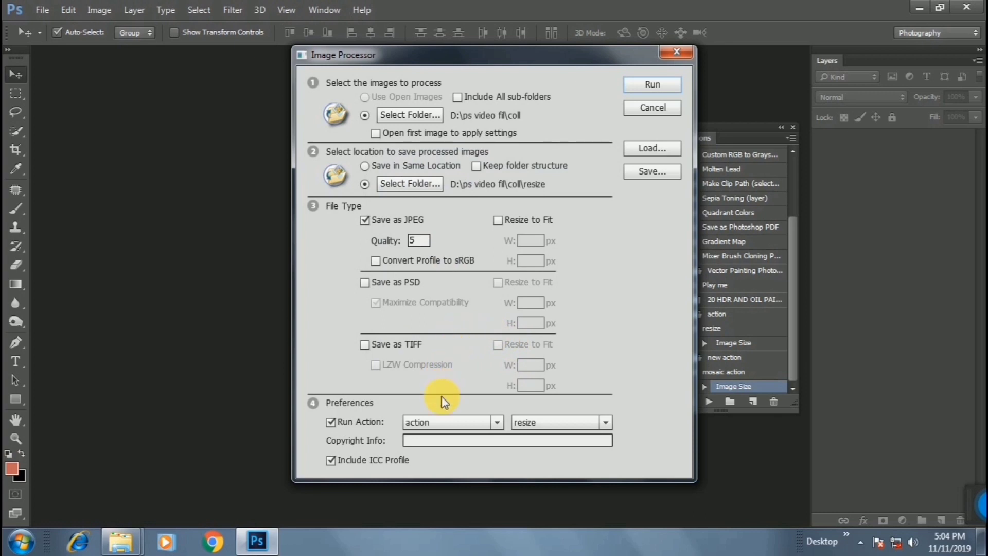
# Run the batch with 'new action' > 'mosaic action' and dismiss the unprocessable-file alert
pyautogui.click(441, 423)
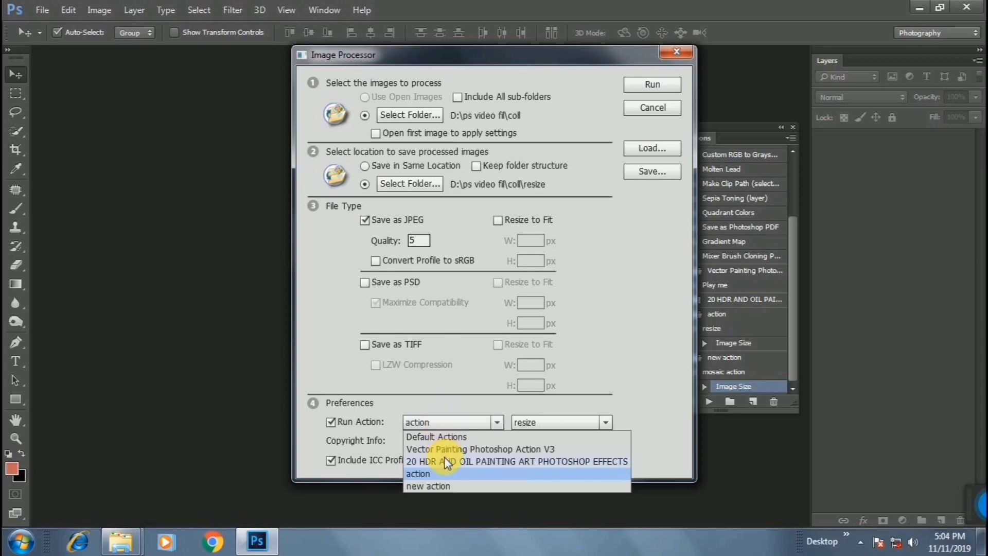
pyautogui.click(427, 486)
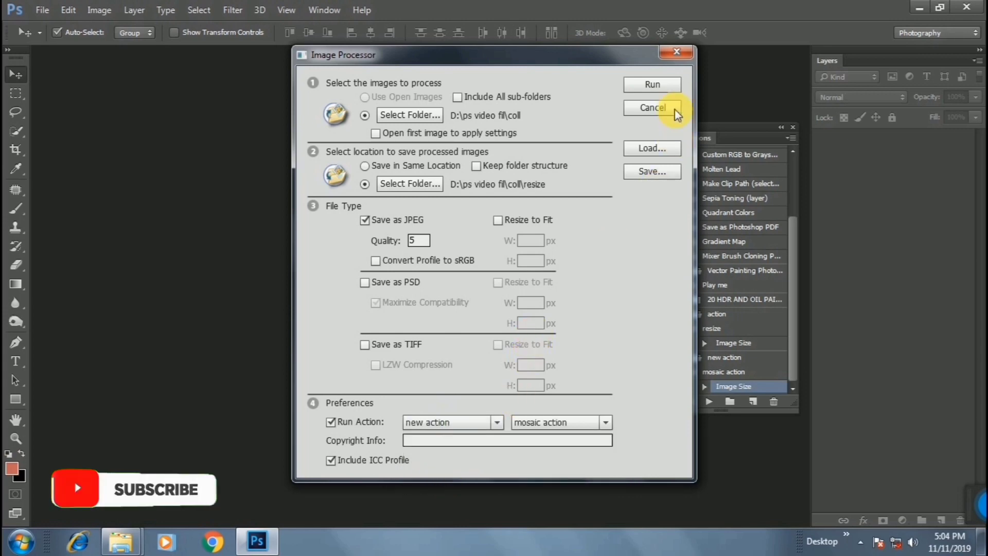
pyautogui.click(647, 84)
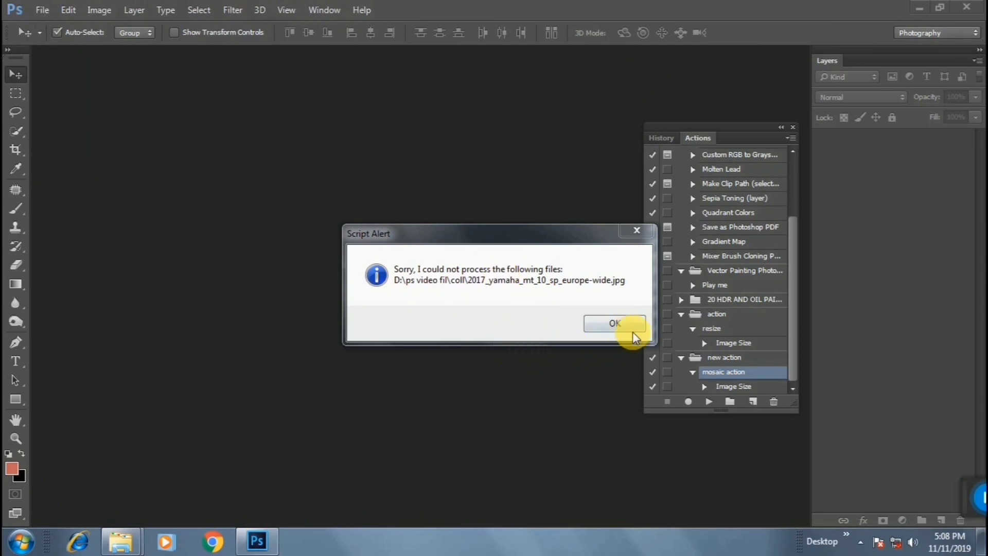
pyautogui.click(617, 330)
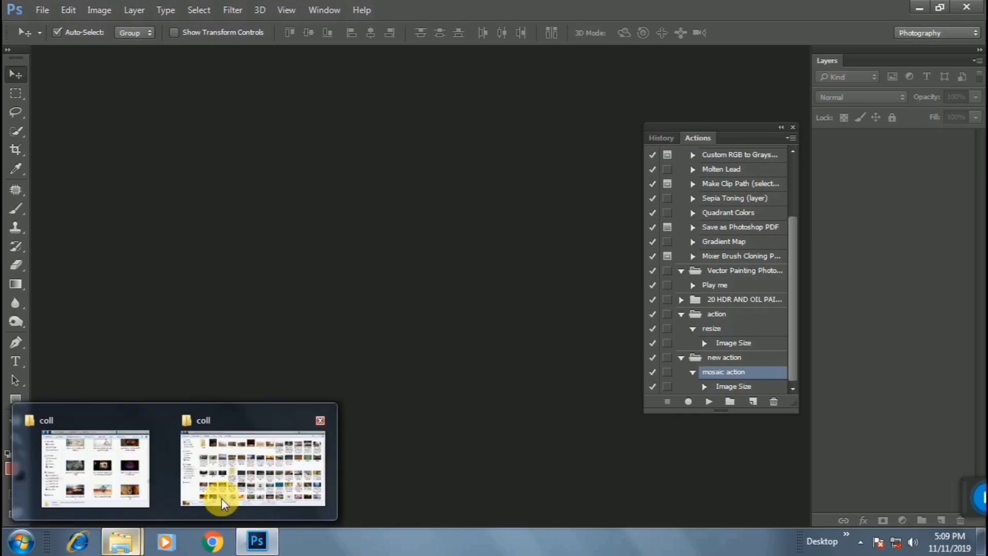
# Browse coll\resize\JPEG in Explorer to check the 99 processed images
pyautogui.click(221, 498)
pyautogui.doubleClick(158, 121)
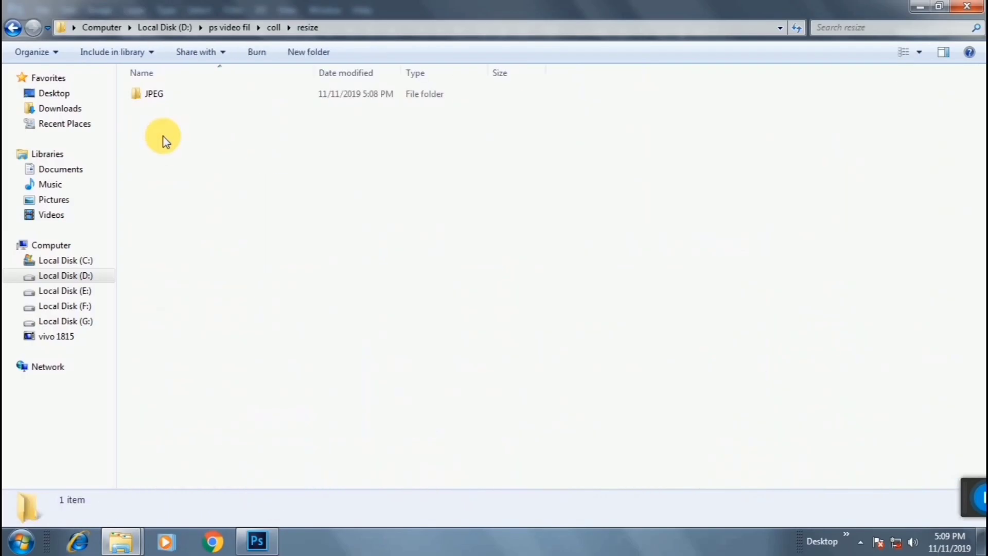
pyautogui.doubleClick(183, 97)
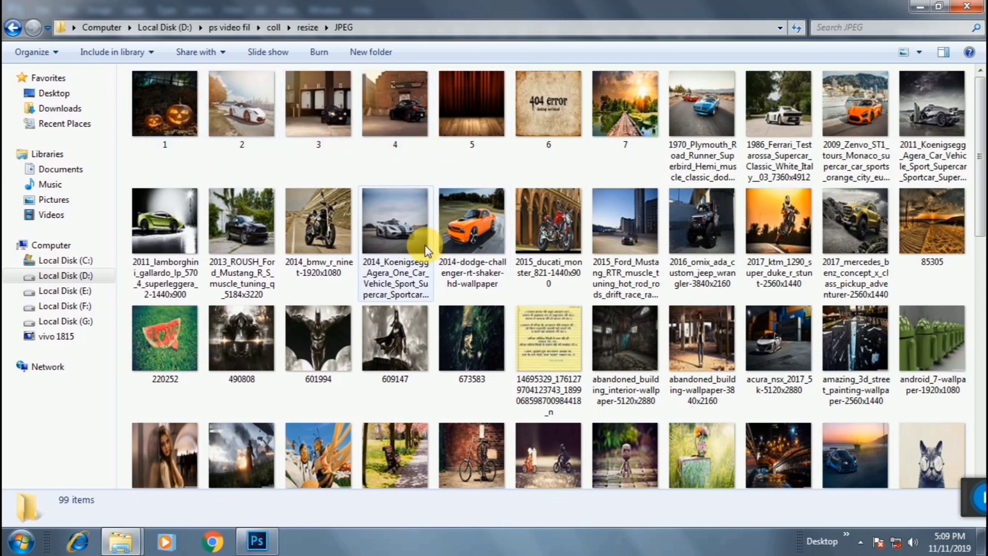
pyautogui.scroll(-10, 425, 251)
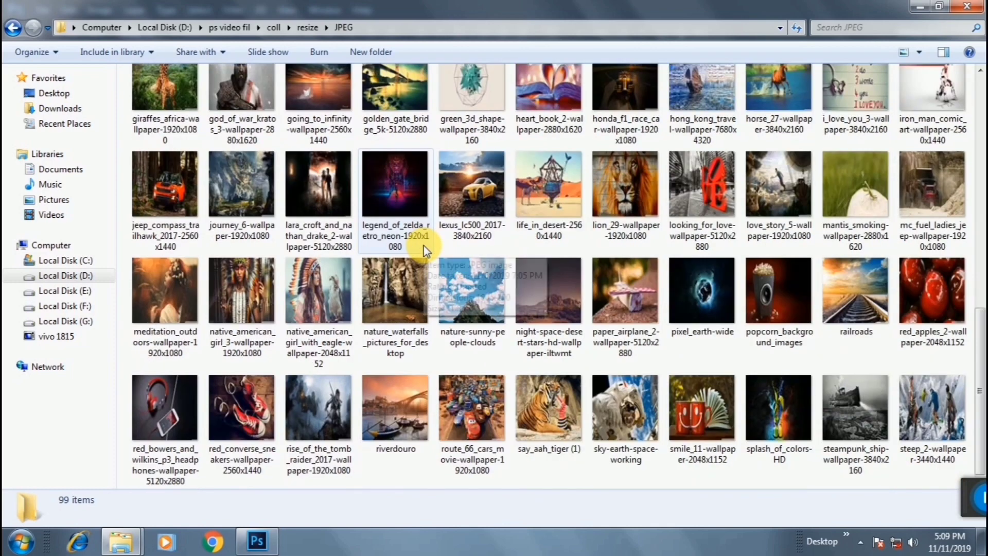
pyautogui.scroll(10, 425, 251)
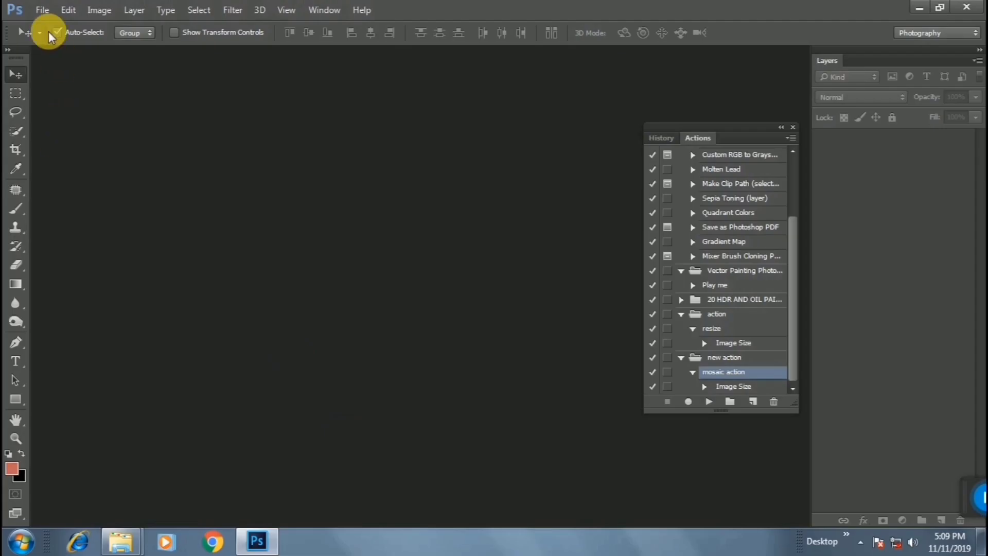
pyautogui.click(37, 8)
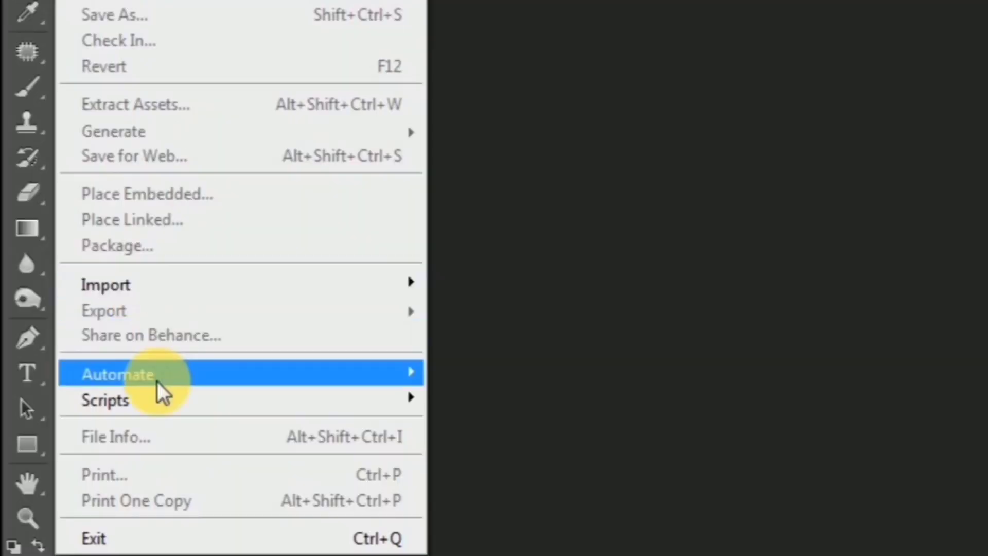
pyautogui.moveTo(118, 373)
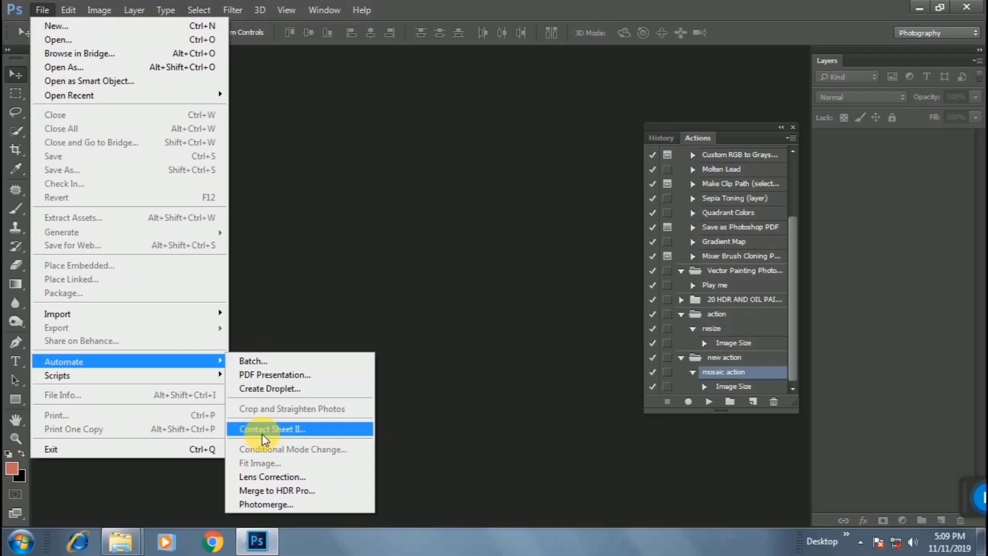
# Build a 10×10, 1000×1000 px Contact Sheet II from the coll\resize\JPEG images
pyautogui.click(261, 434)
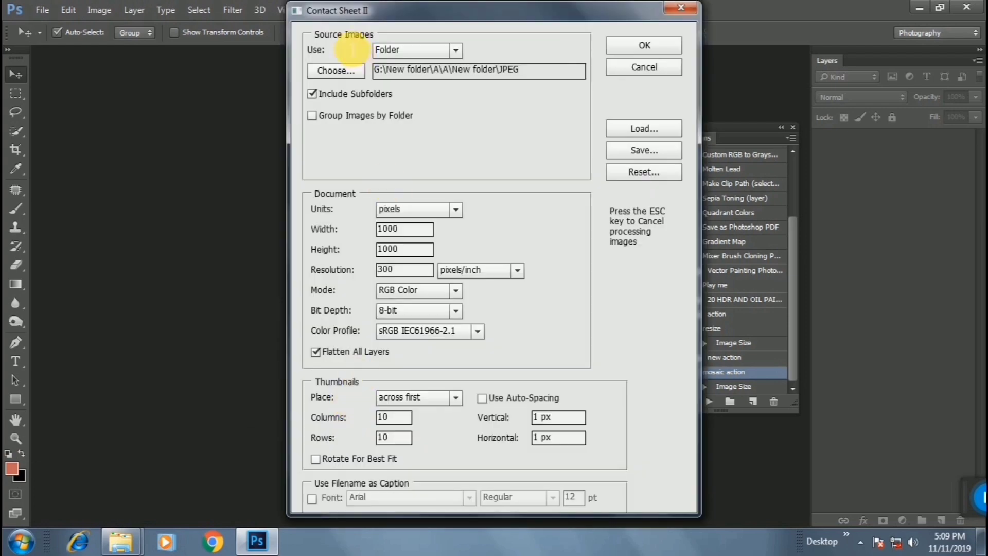
pyautogui.click(336, 70)
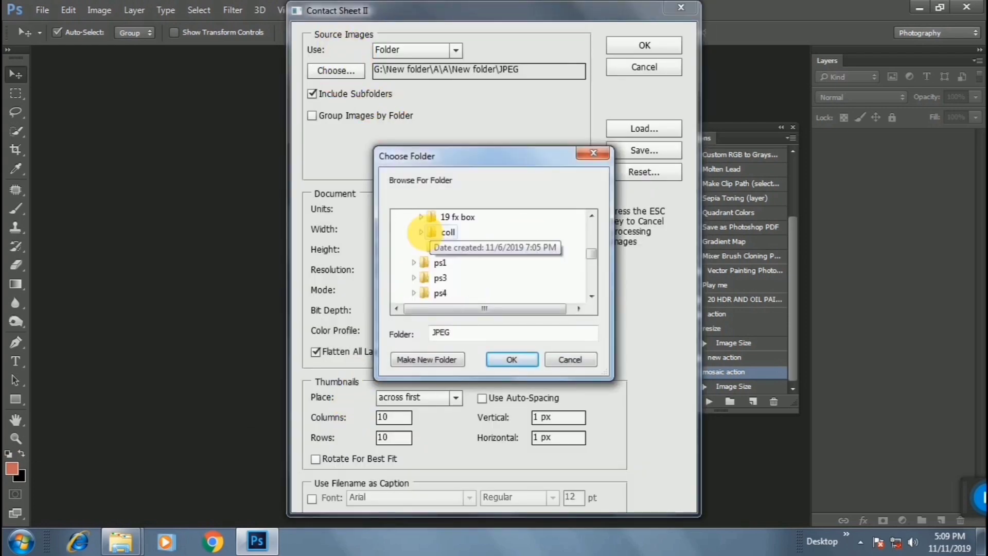
pyautogui.click(464, 262)
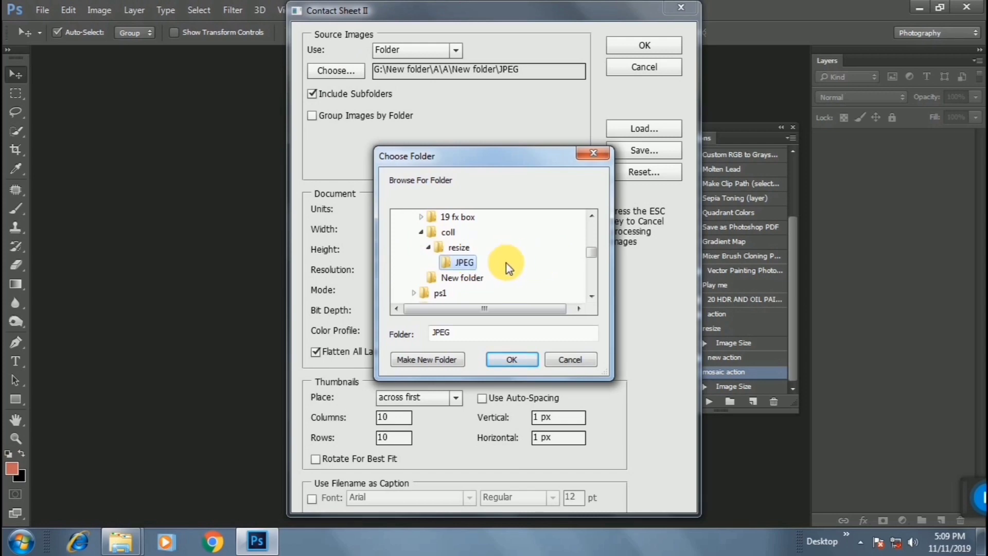
pyautogui.click(510, 361)
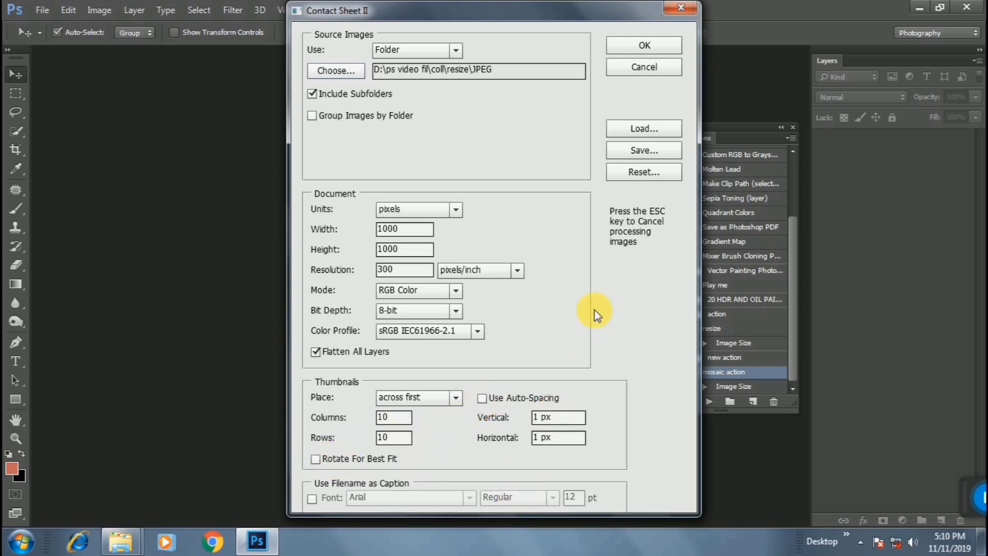
pyautogui.click(636, 44)
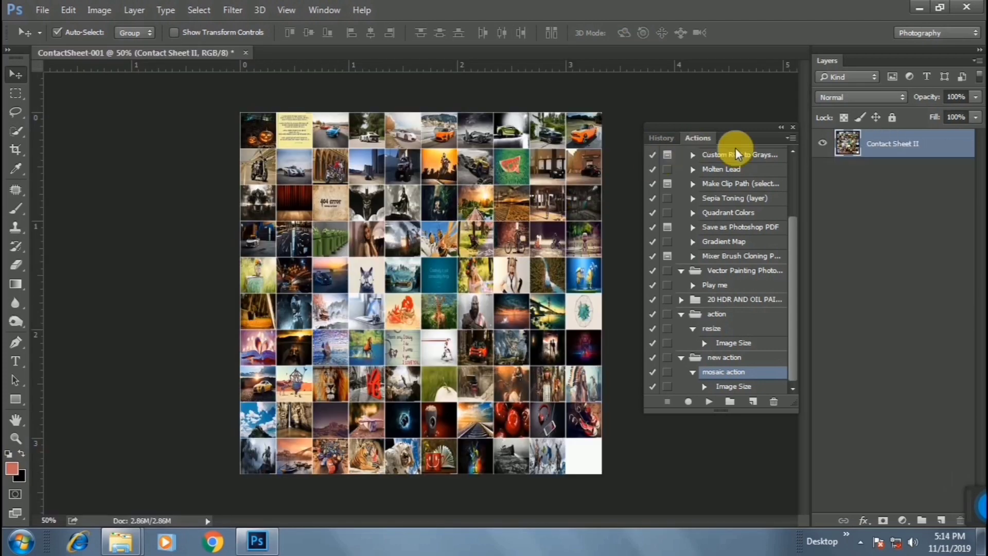
# Define the whole contact sheet as a pattern named 'mosaic', then close the document
pyautogui.click(792, 128)
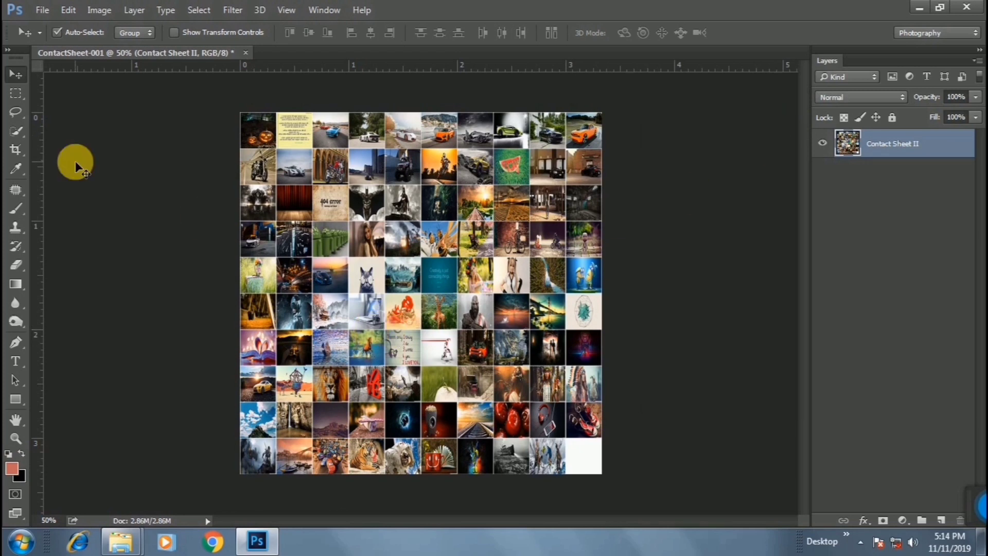
pyautogui.hotkey('ctrl', 'a')
pyautogui.click(67, 10)
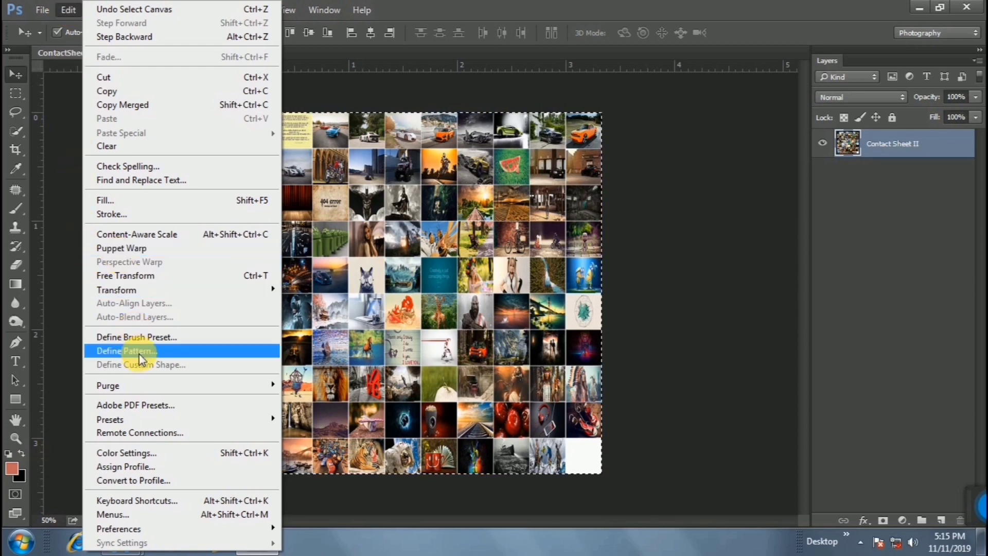
pyautogui.click(178, 351)
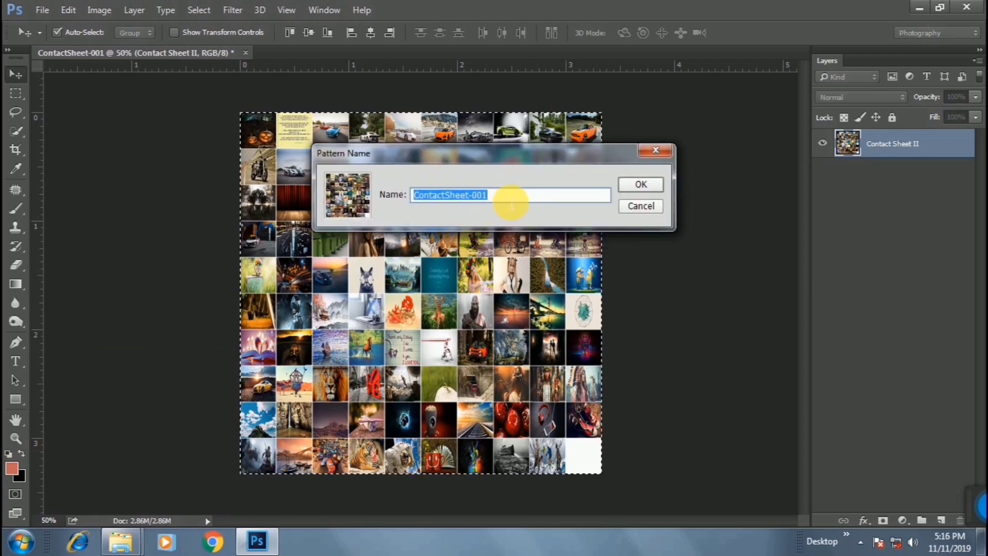
pyautogui.write('mosaic')
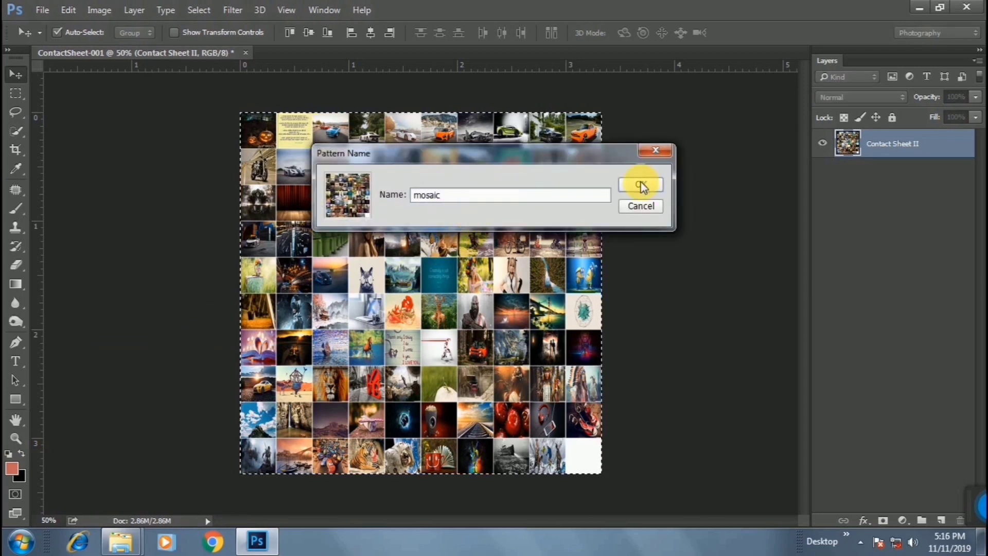
pyautogui.click(640, 184)
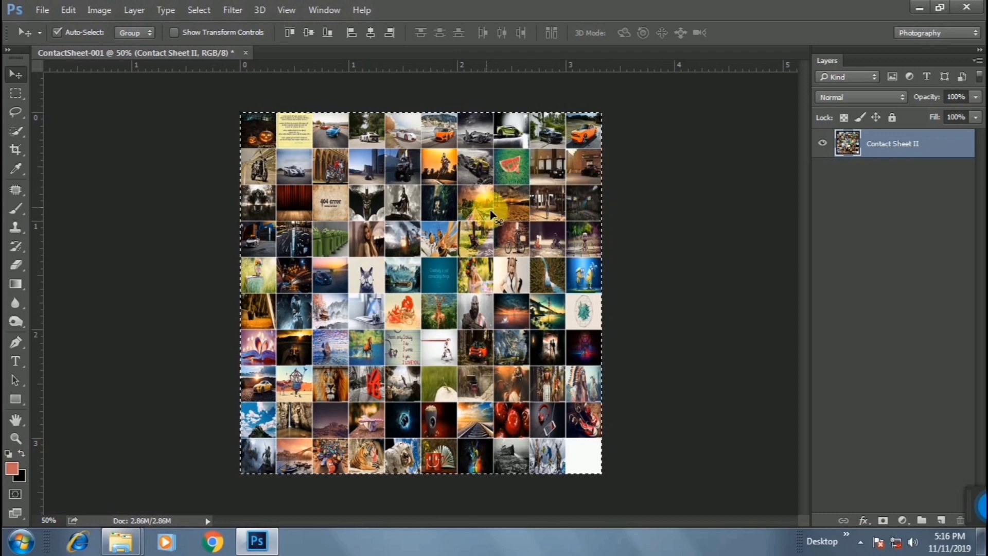
pyautogui.hotkey('ctrl', 'w')
# Open the portrait d593b12ae3aa92671b2e072294d65079.jpg from the New folder
pyautogui.click(43, 10)
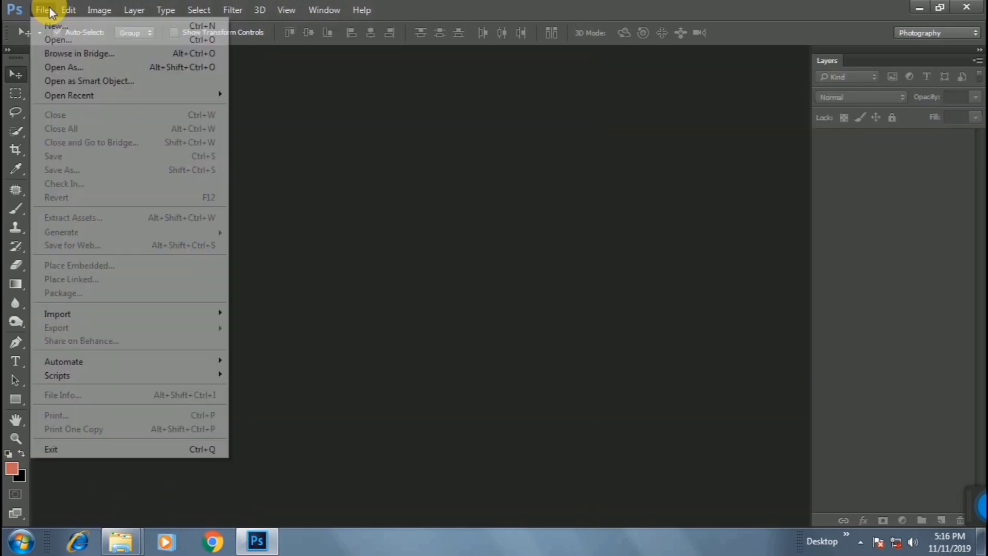
pyautogui.click(75, 39)
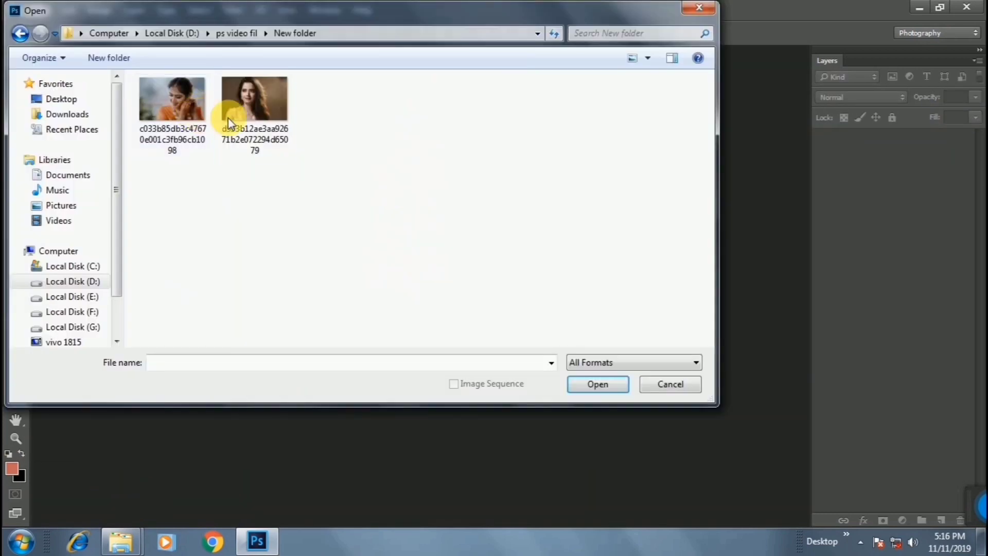
pyautogui.click(188, 112)
pyautogui.click(260, 103)
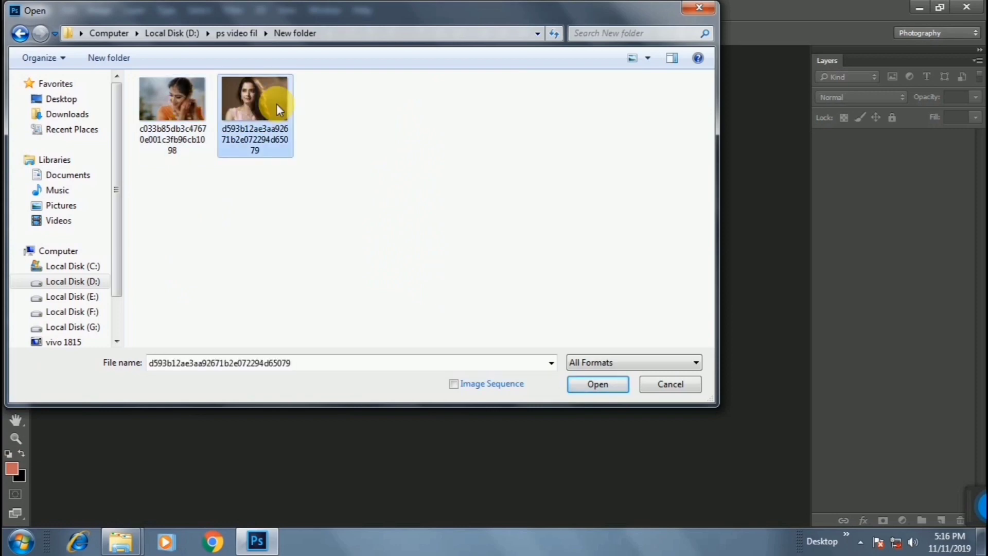
pyautogui.click(597, 385)
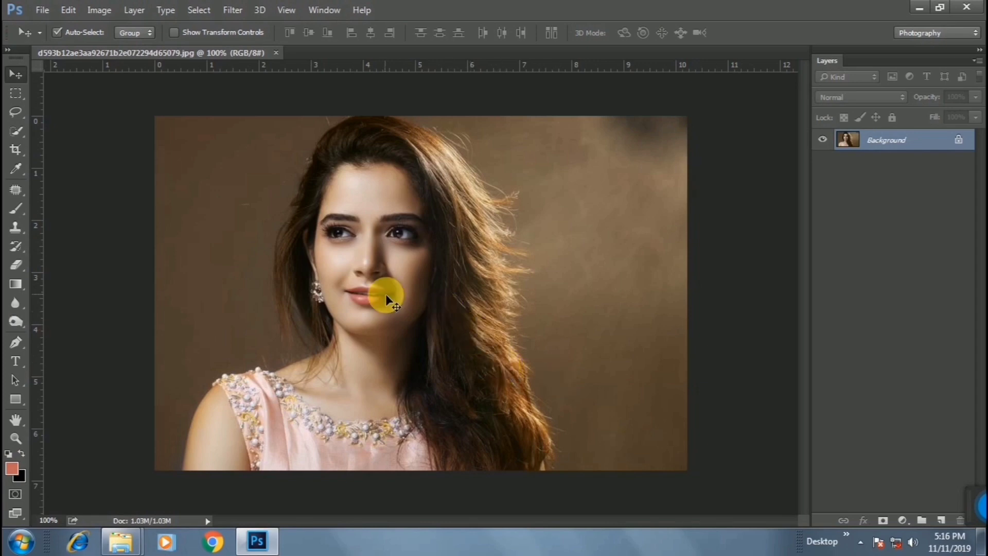
# Unlock the Background into Layer 0 and add a Pattern Fill layer at 50% scale
pyautogui.click(958, 139)
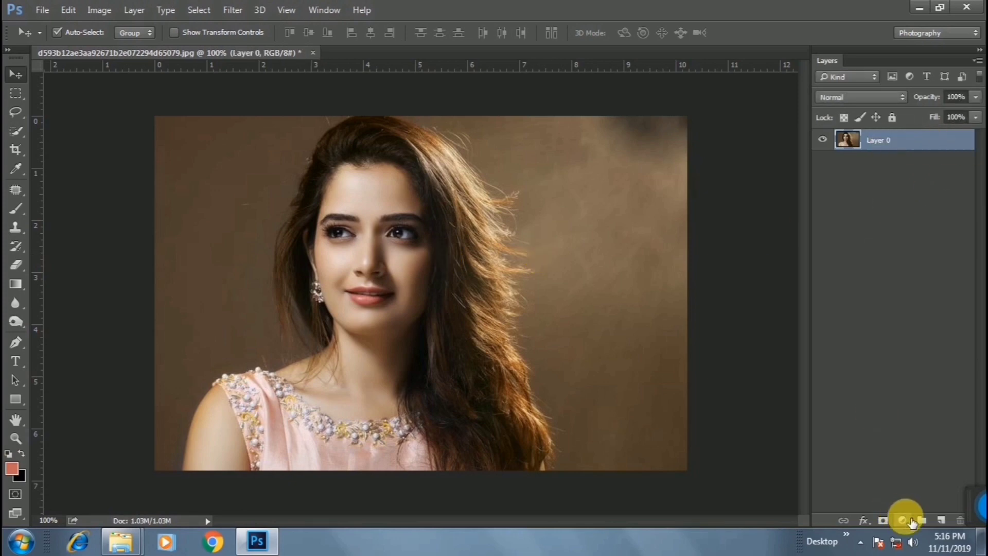
pyautogui.click(902, 519)
pyautogui.click(881, 234)
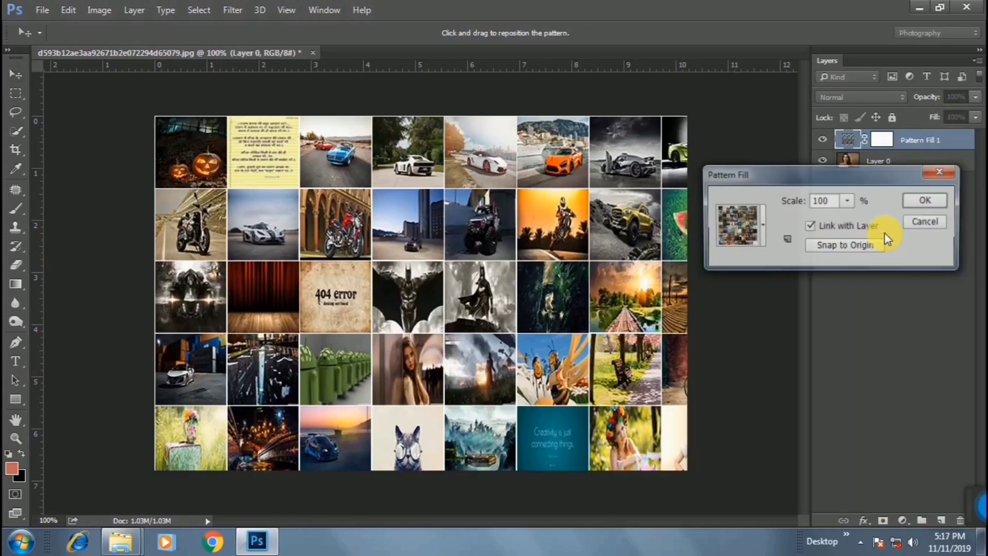
pyautogui.click(847, 201)
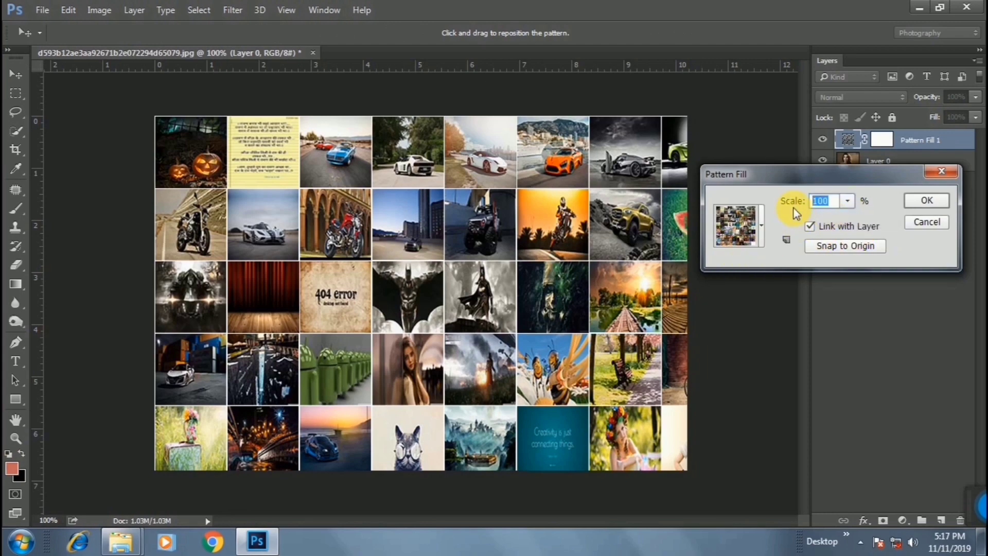
pyautogui.write('50')
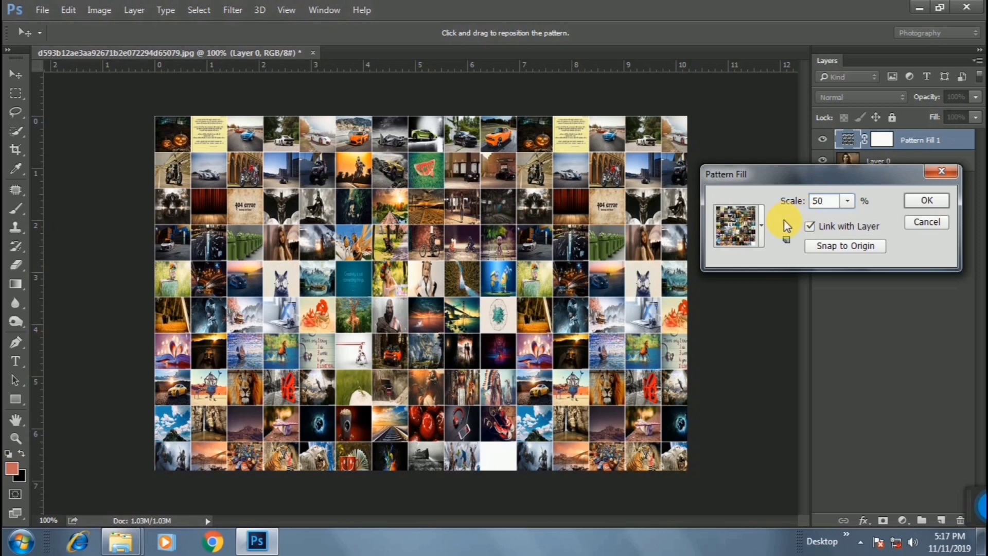
pyautogui.click(926, 202)
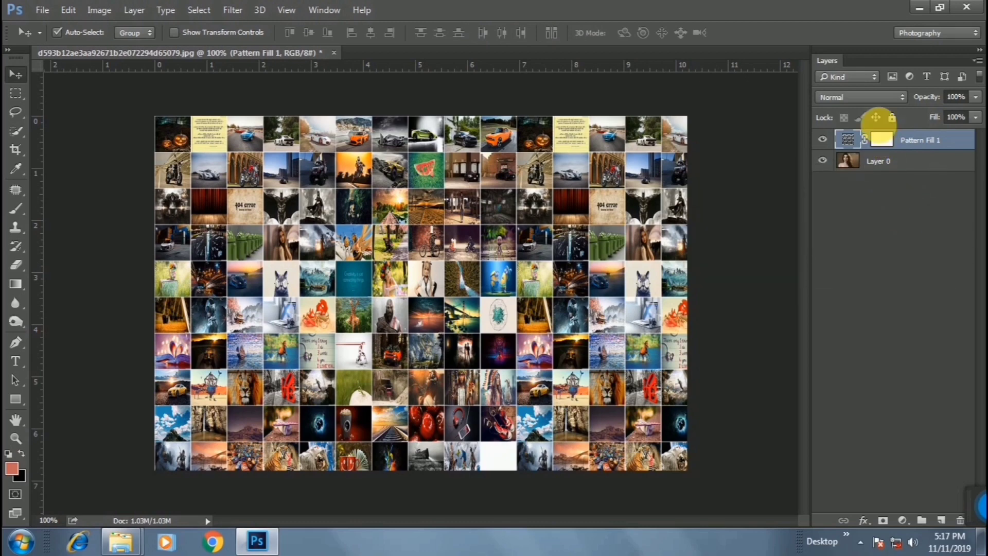
# Set Pattern Fill 1 to Overlay and clip a new Black & White adjustment to it
pyautogui.click(869, 98)
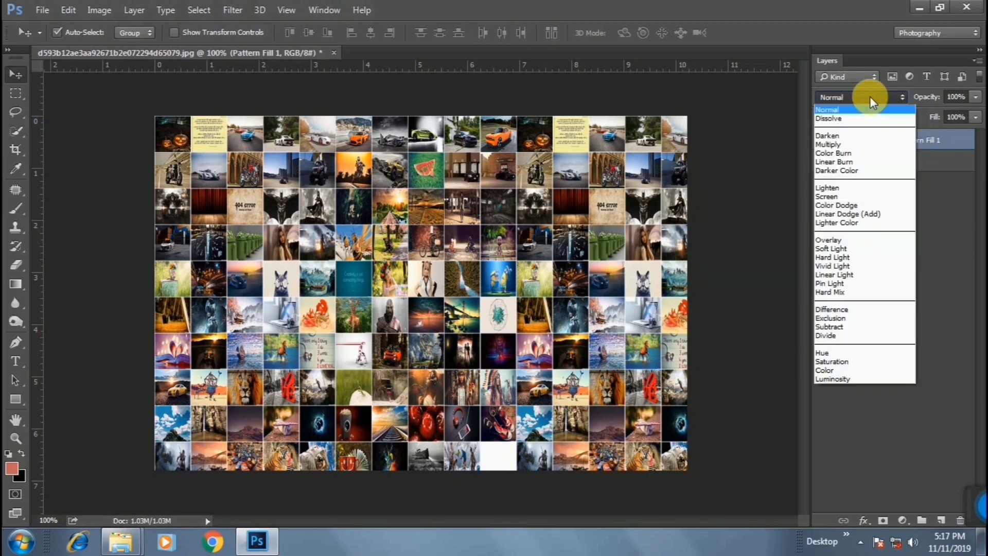
pyautogui.click(870, 243)
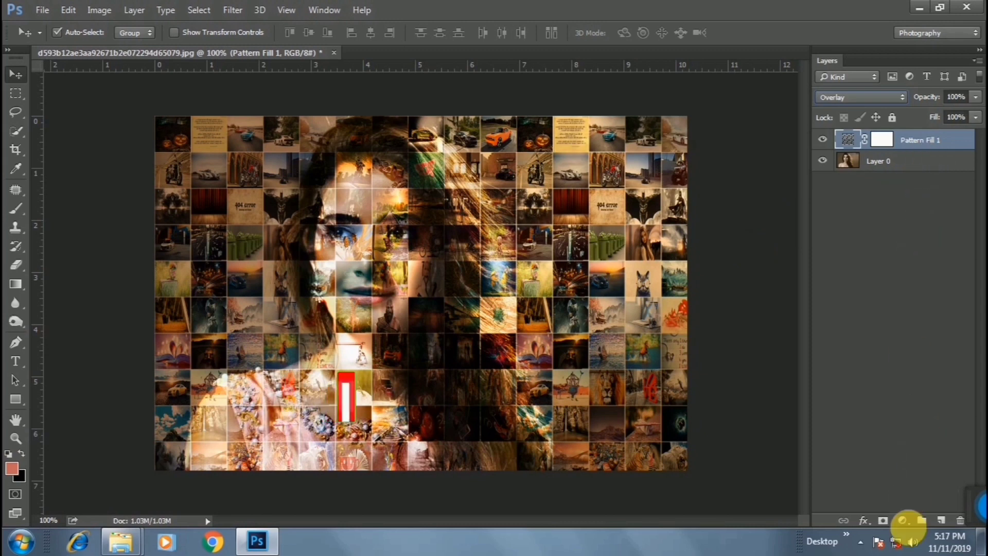
pyautogui.click(902, 520)
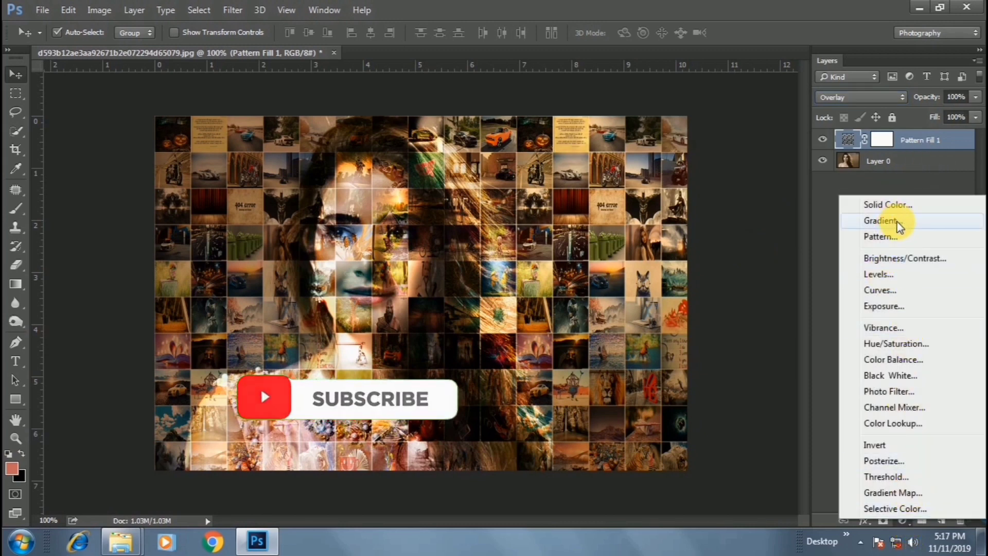
pyautogui.click(898, 378)
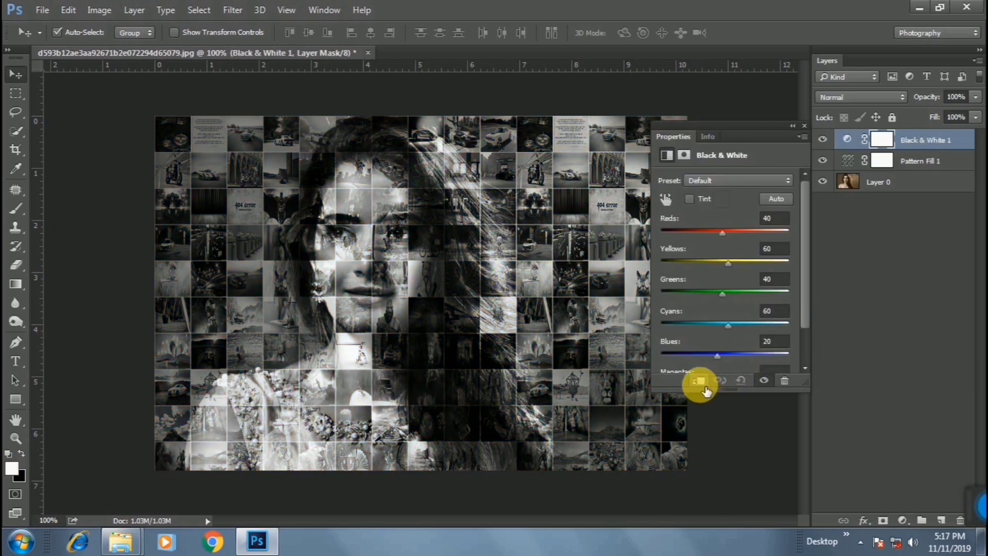
pyautogui.click(703, 383)
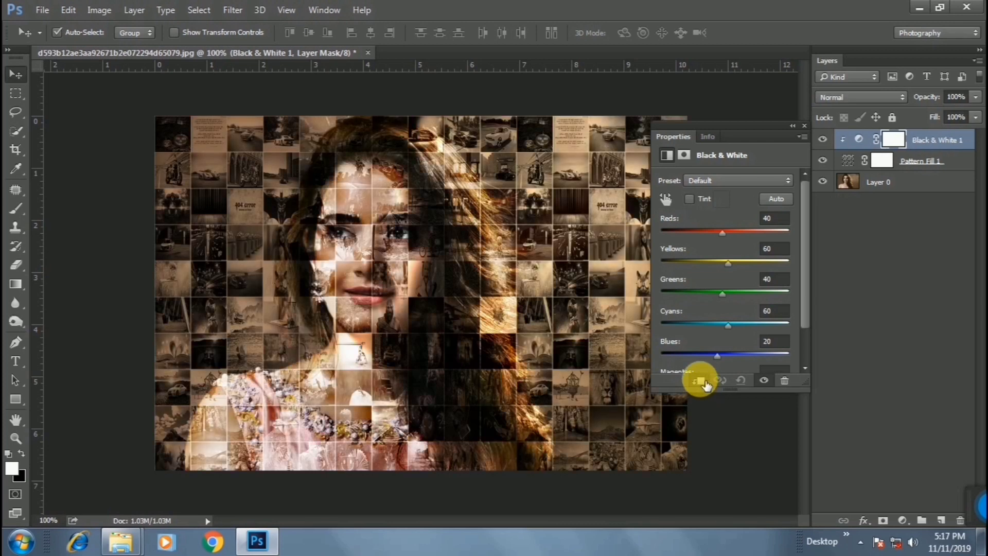
pyautogui.click(803, 127)
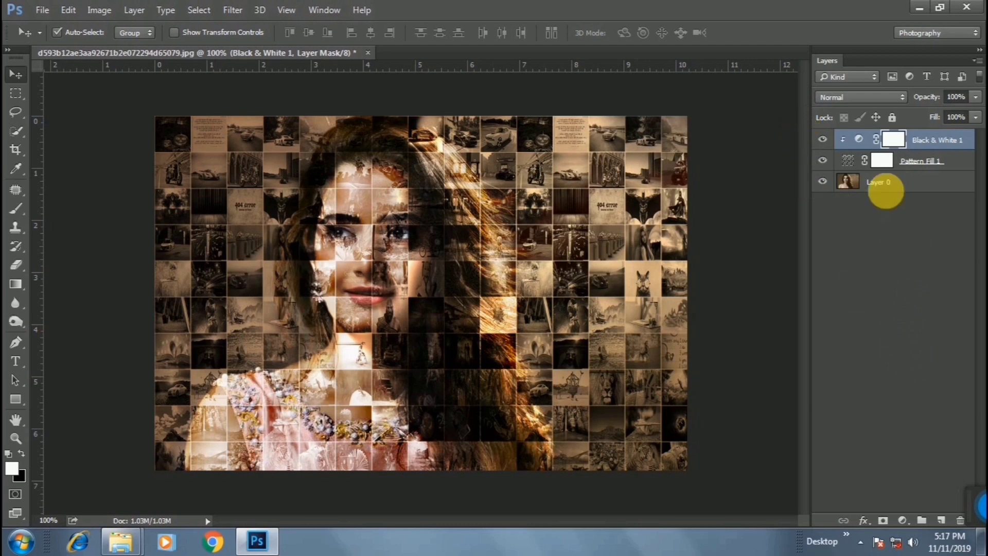
# Add a Hue/Saturation layer above Layer 0 with Hue -7 and Saturation +15
pyautogui.click(880, 182)
pyautogui.click(902, 520)
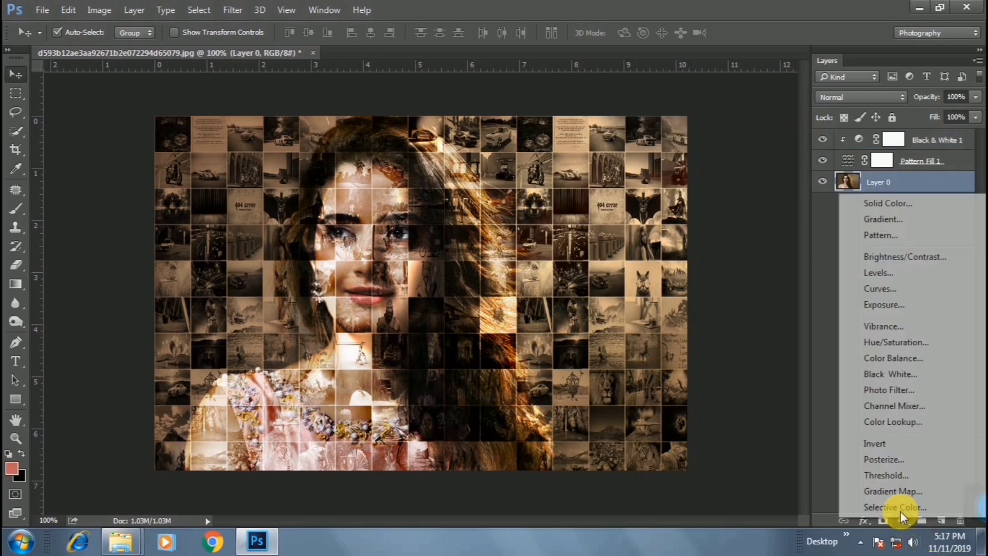
pyautogui.click(898, 344)
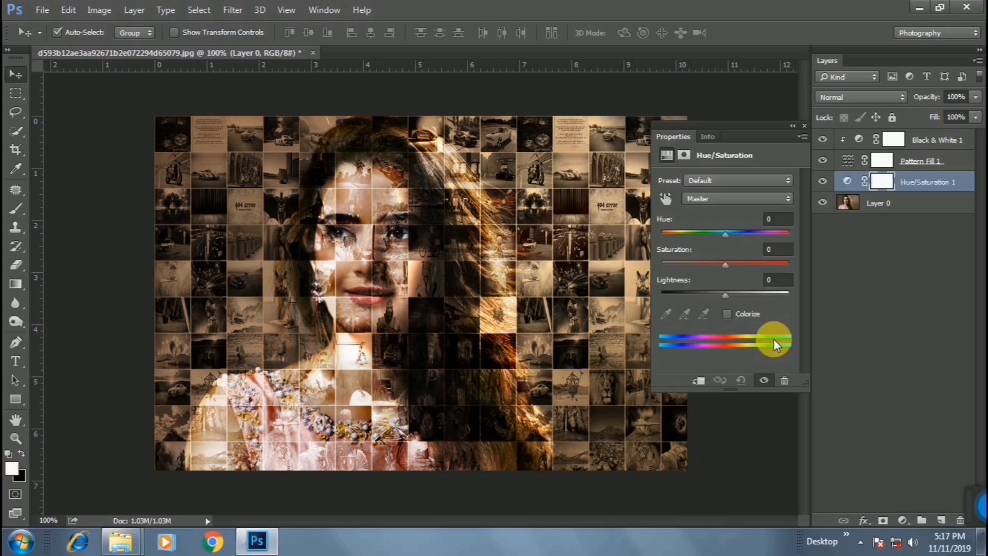
pyautogui.moveTo(726, 267); pyautogui.dragTo(735, 267)
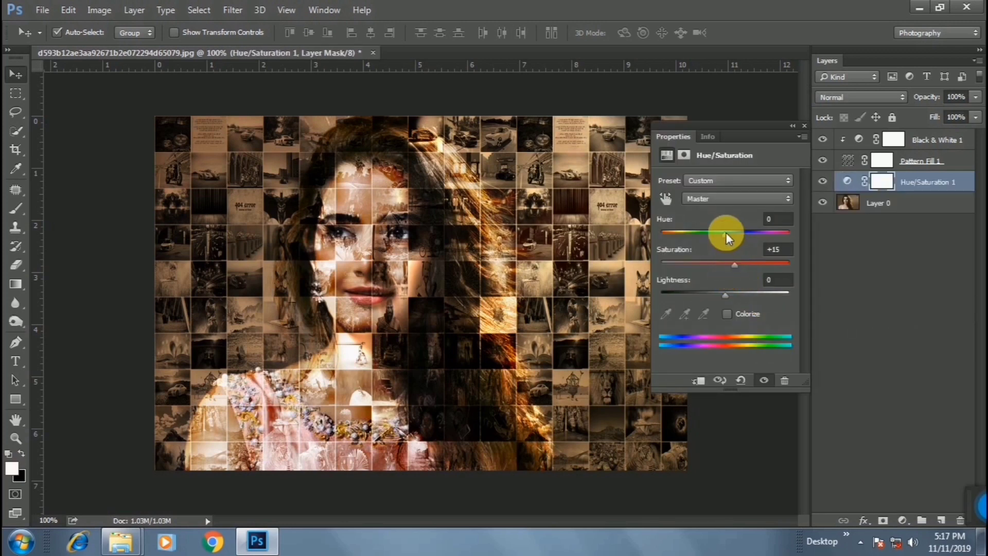
pyautogui.moveTo(726, 232); pyautogui.dragTo(721, 234)
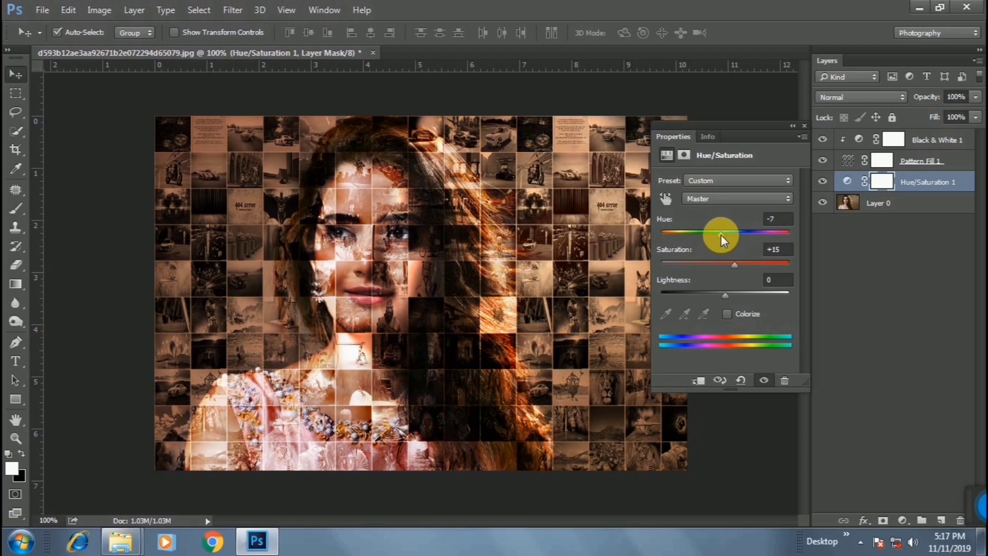
pyautogui.click(803, 125)
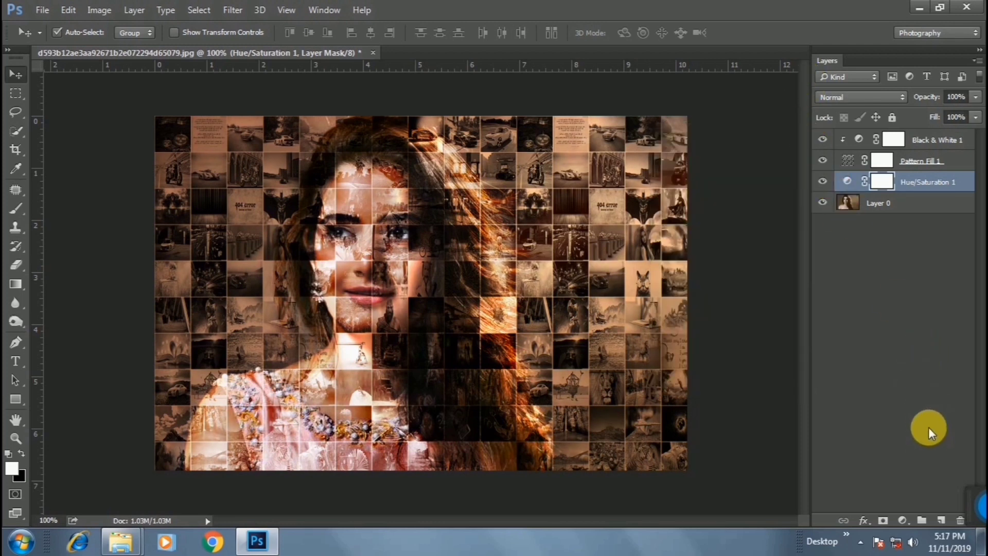
pyautogui.click(903, 520)
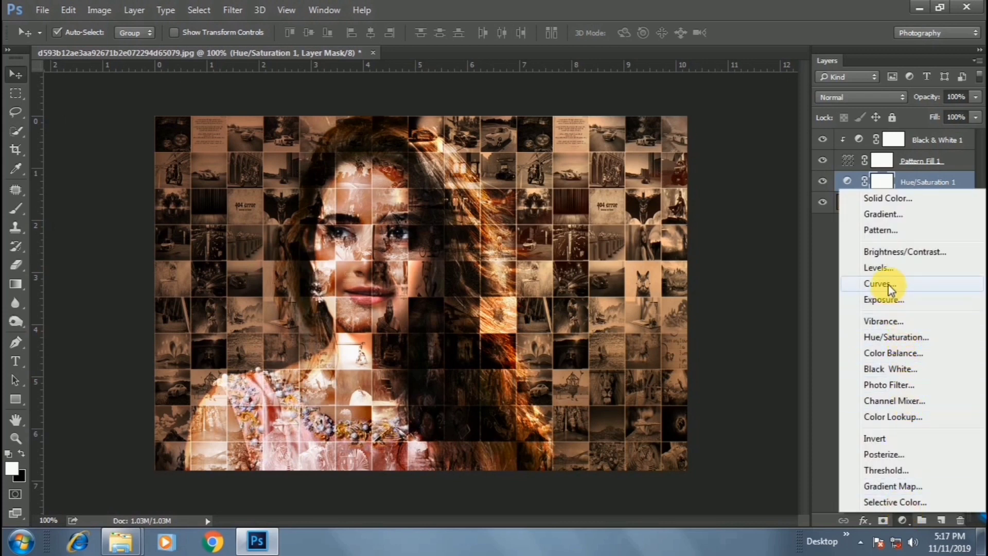
# Add a Vibrance adjustment layer with Saturation +21
pyautogui.click(883, 321)
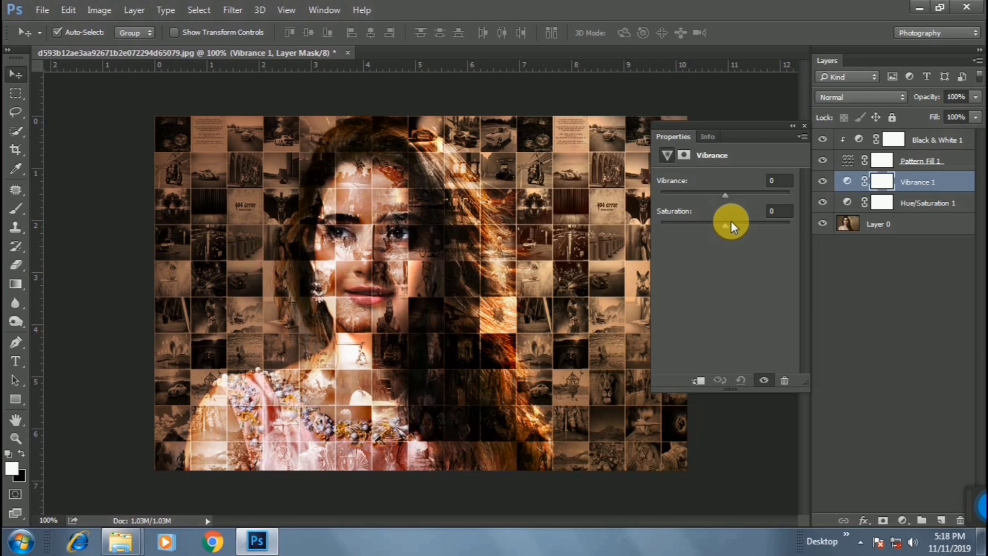
pyautogui.moveTo(724, 226); pyautogui.dragTo(736, 224)
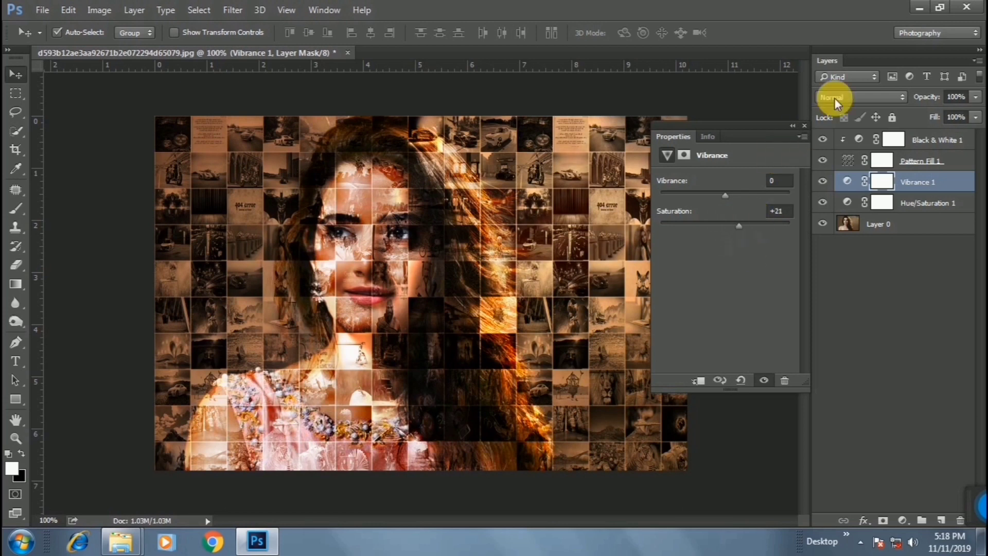
pyautogui.click(805, 125)
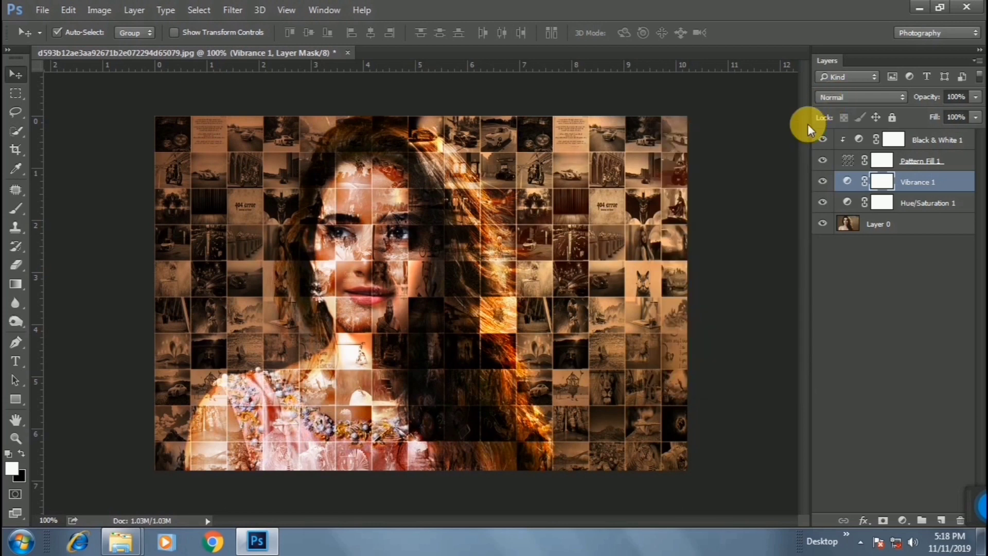
# Change Pattern Fill 1 to 35% scale and lower its opacity to 77%
pyautogui.doubleClick(854, 164)
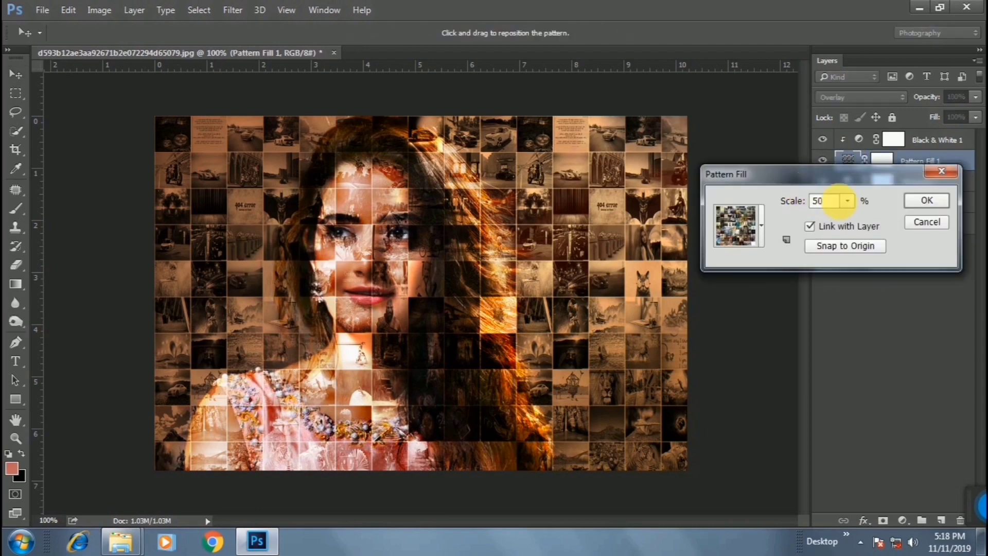
pyautogui.doubleClick(819, 201)
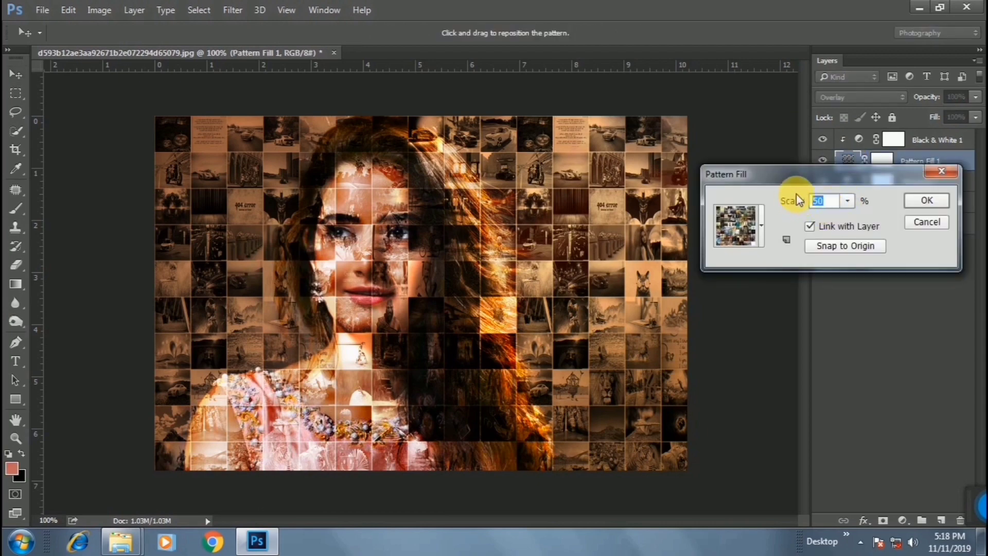
pyautogui.write('7')
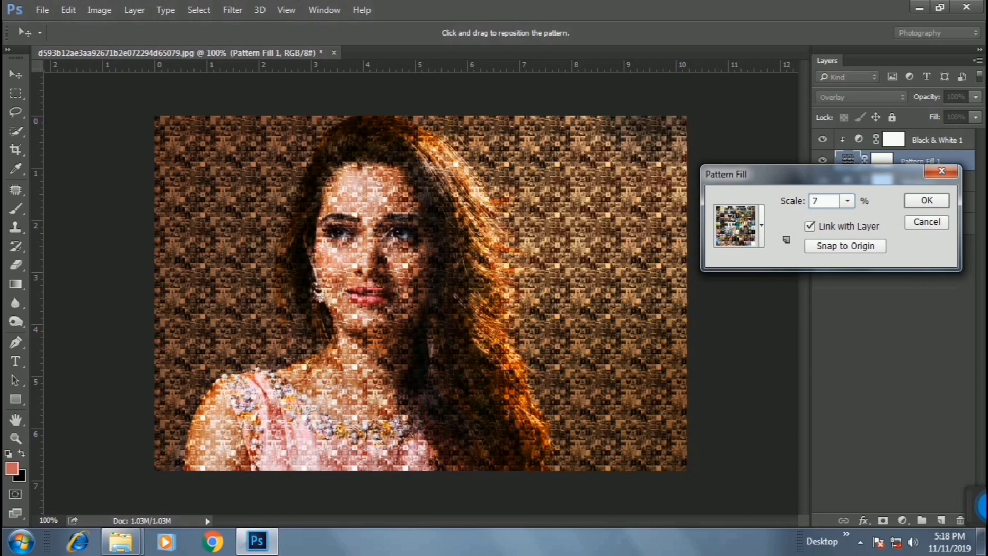
pyautogui.write('0')
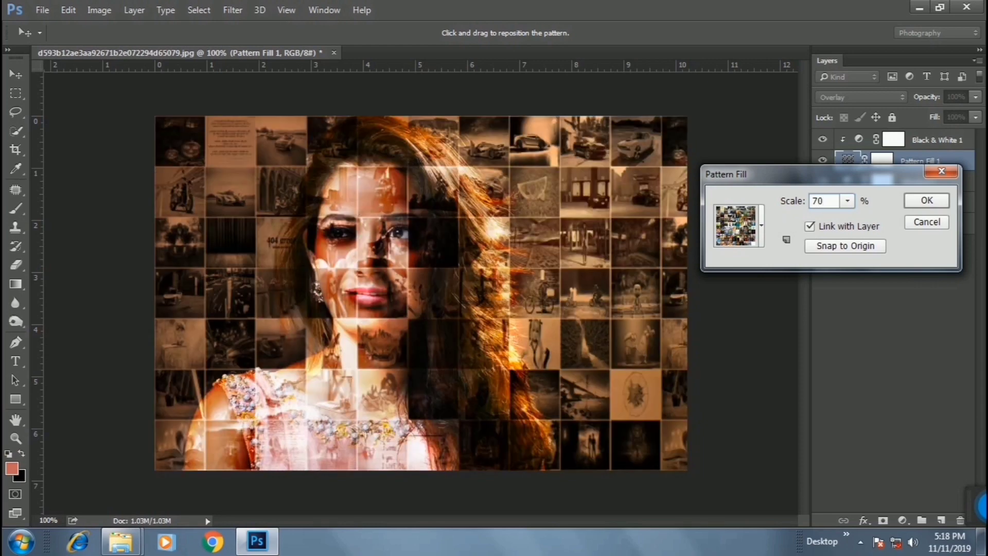
pyautogui.press('BackSpace')
pyautogui.press('BackSpace')
pyautogui.write('5')
pyautogui.press('BackSpace')
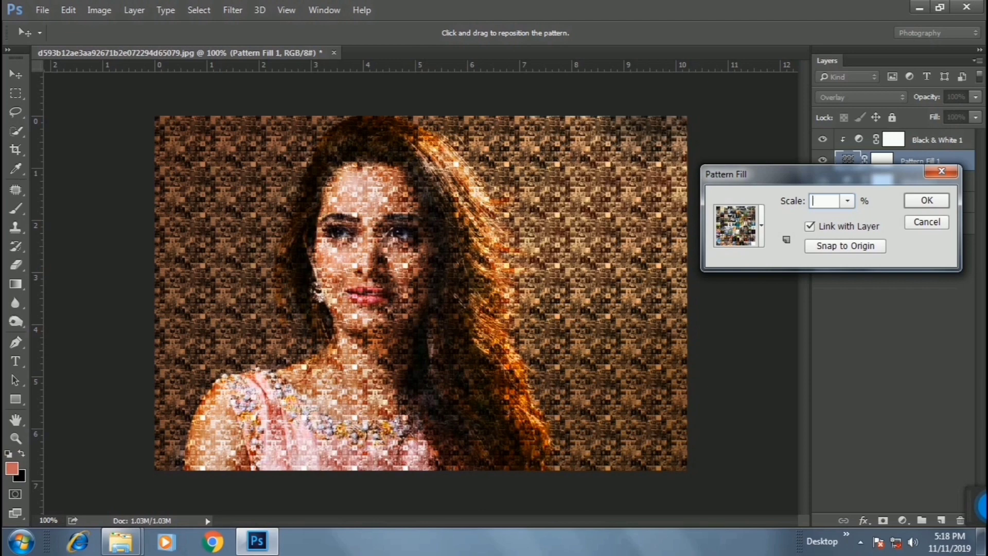
pyautogui.write('3')
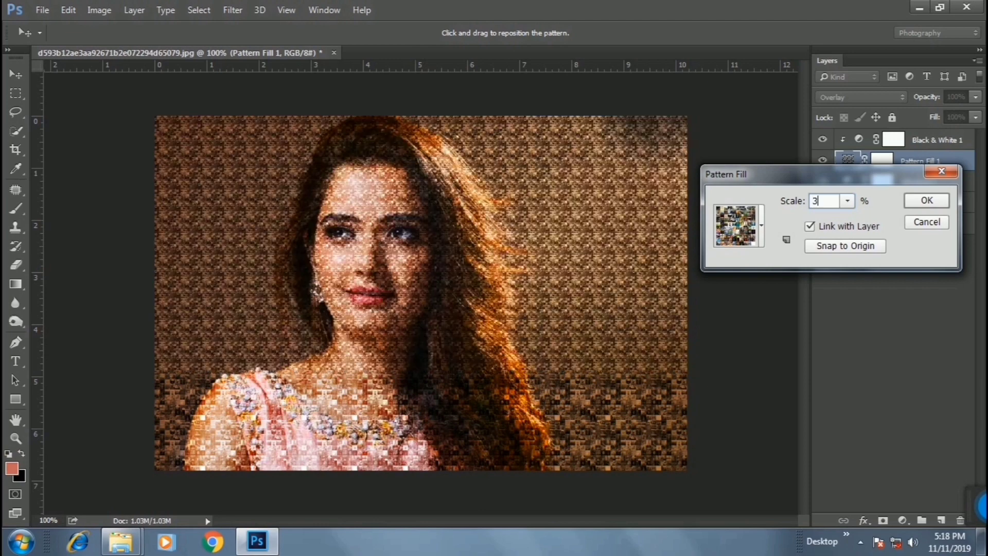
pyautogui.write('0')
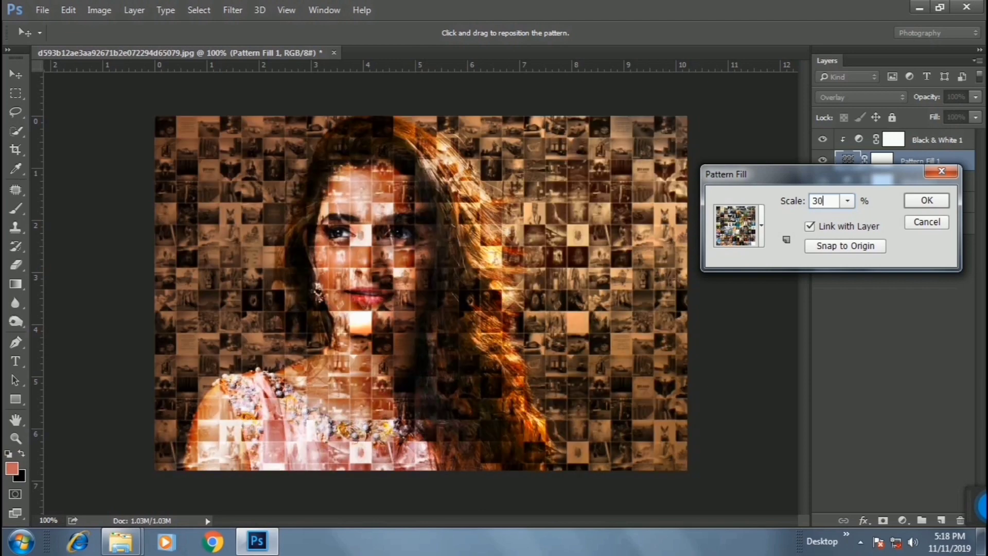
pyautogui.press('BackSpace')
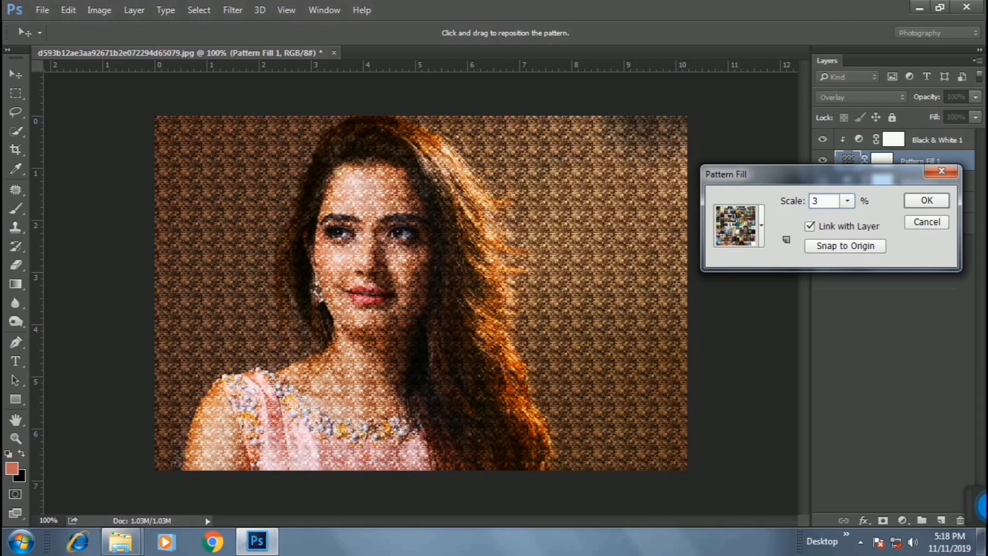
pyautogui.write('5')
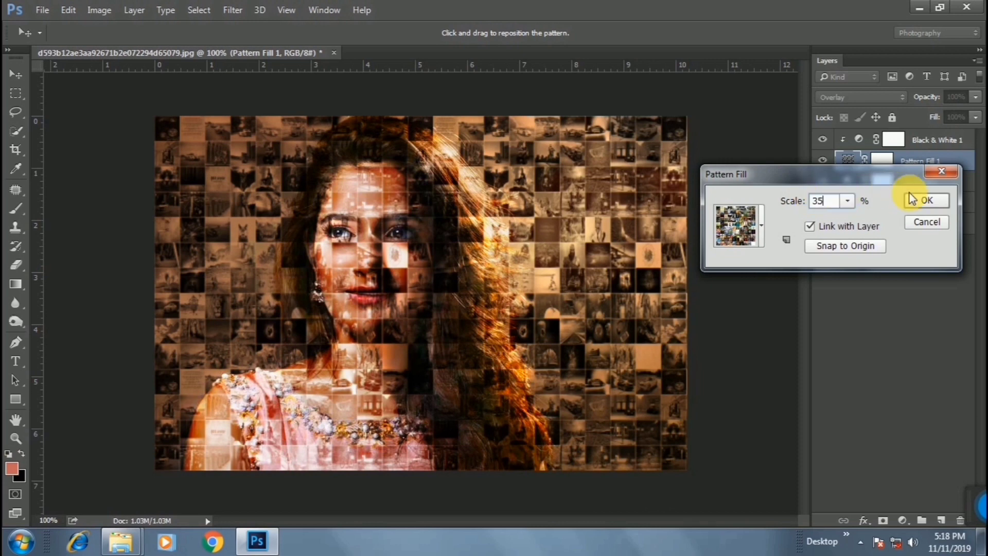
pyautogui.click(928, 202)
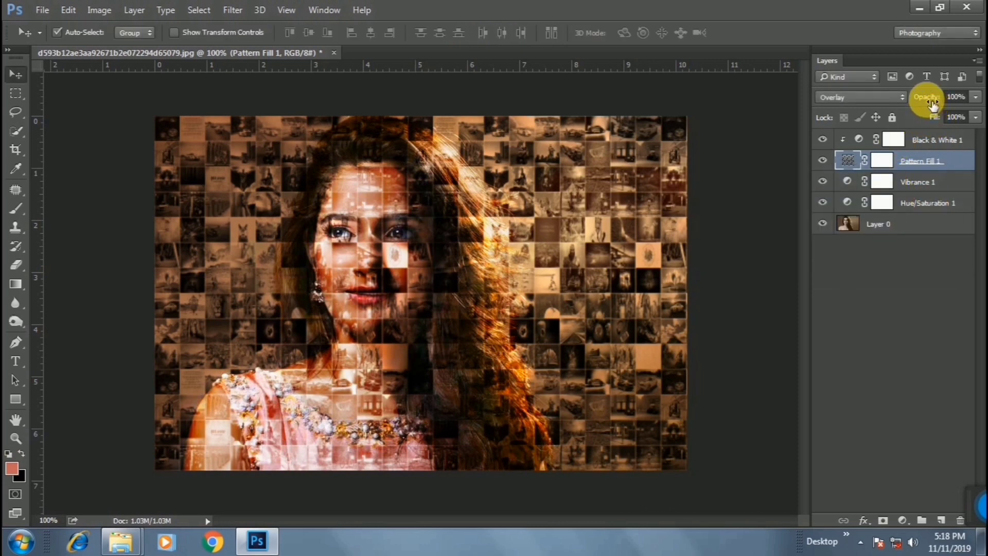
pyautogui.moveTo(933, 99); pyautogui.dragTo(931, 103)
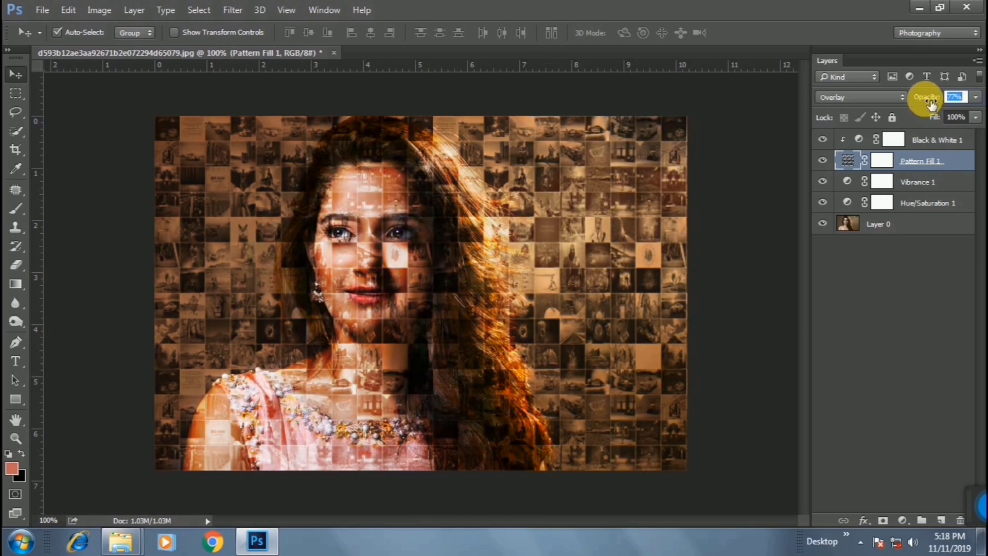
# Add a reversed radial Gradient Fill at 347% scale with 60% opacity
pyautogui.click(921, 139)
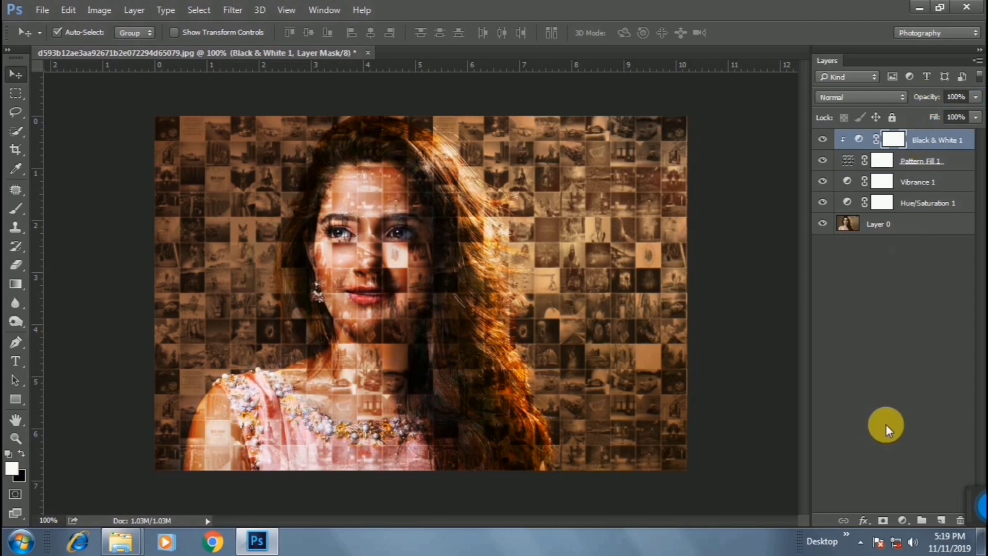
pyautogui.click(908, 525)
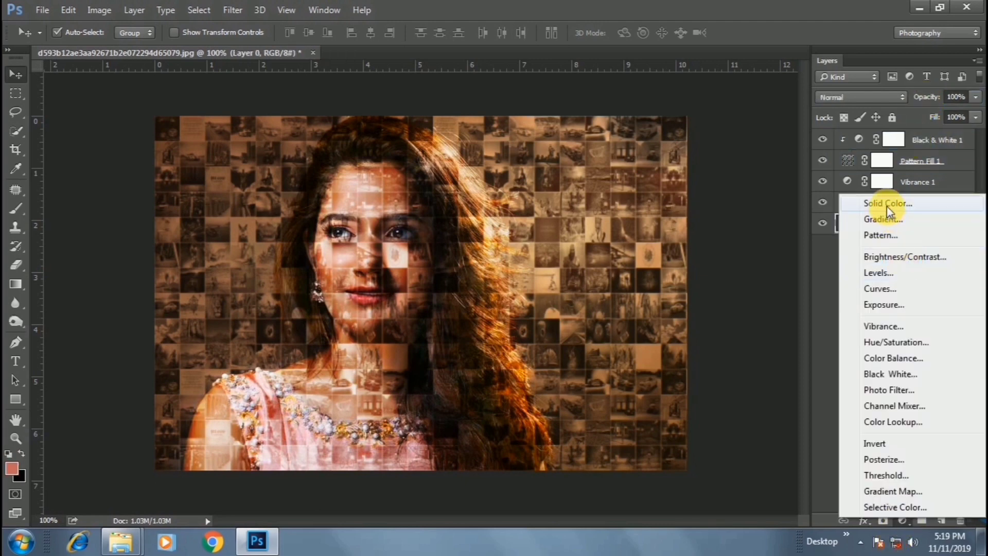
pyautogui.click(893, 221)
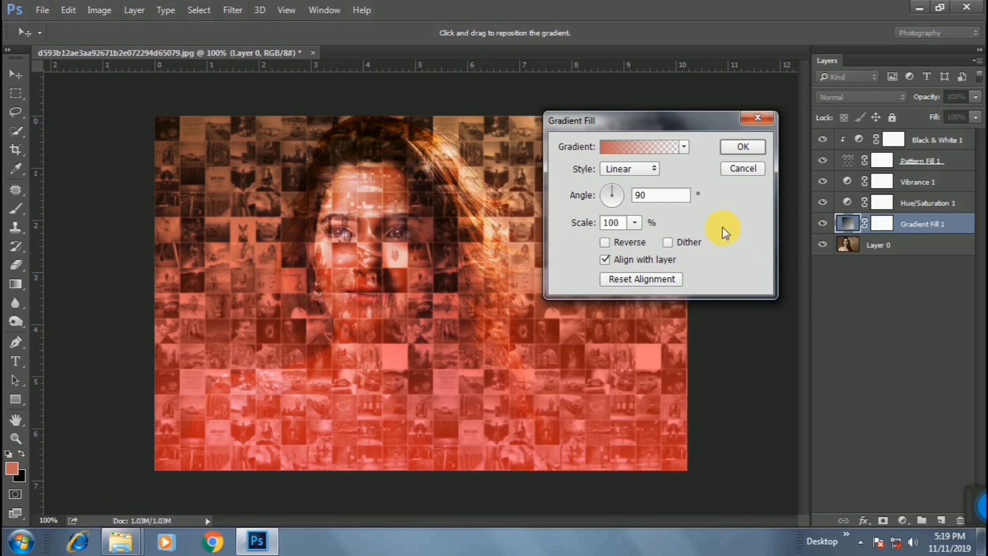
pyautogui.click(627, 170)
pyautogui.click(629, 193)
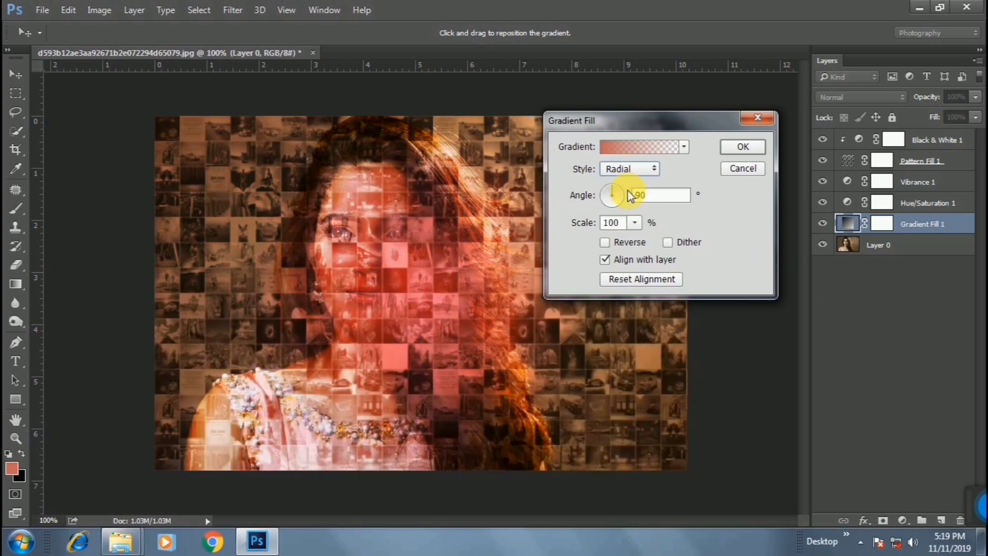
pyautogui.moveTo(637, 227); pyautogui.dragTo(653, 248)
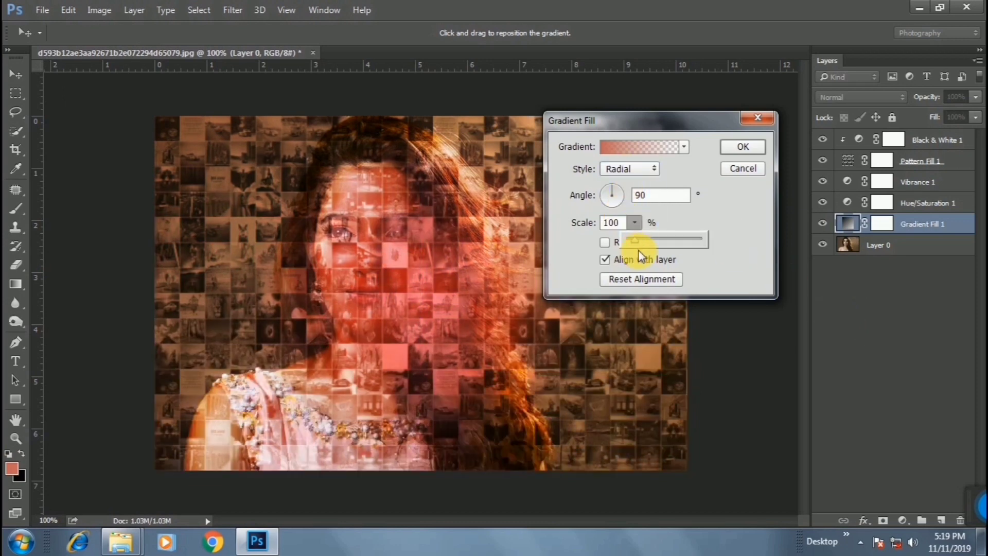
pyautogui.click(615, 243)
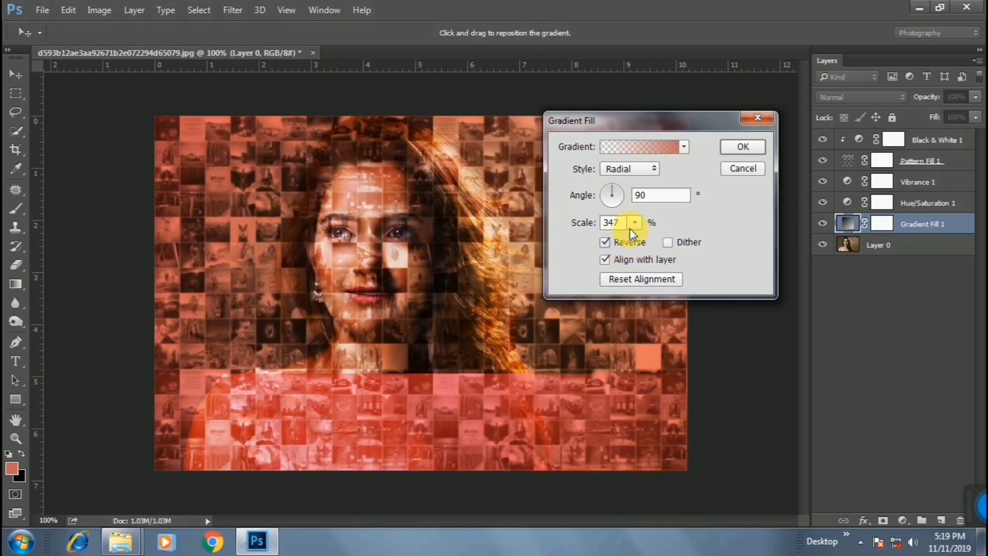
pyautogui.click(743, 147)
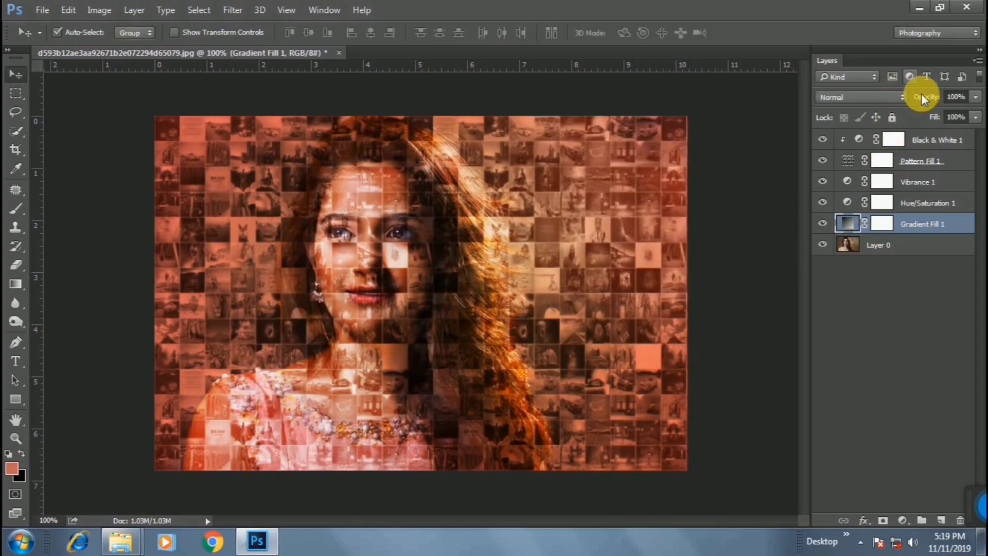
pyautogui.moveTo(930, 97); pyautogui.dragTo(925, 101)
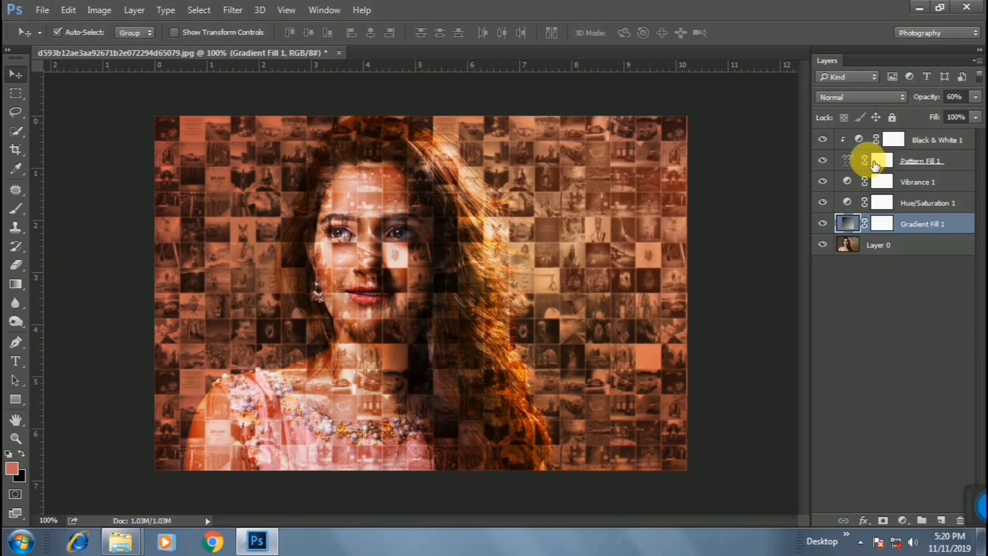
pyautogui.click(909, 250)
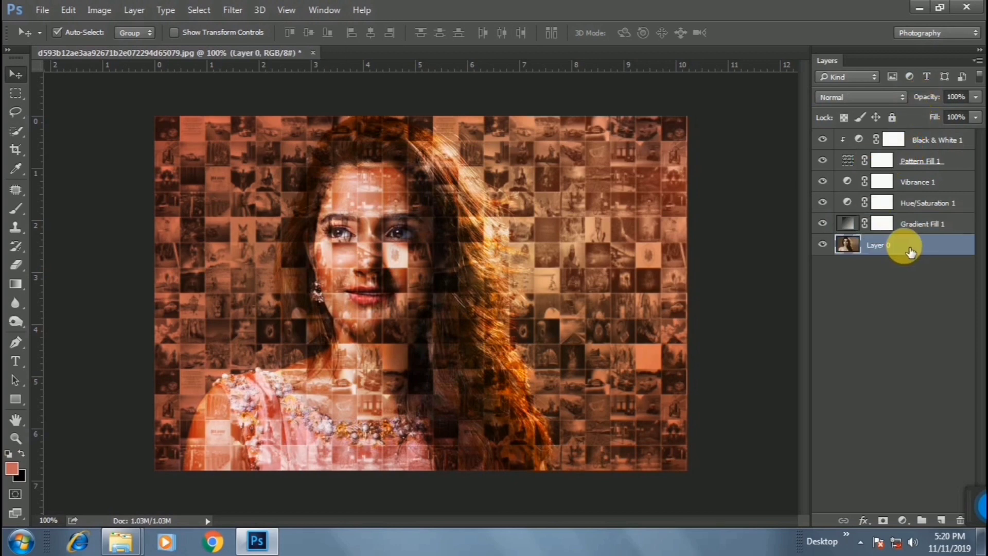
# Convert Layer 0 to a smart object and open its contents
pyautogui.rightClick(936, 245)
pyautogui.click(701, 190)
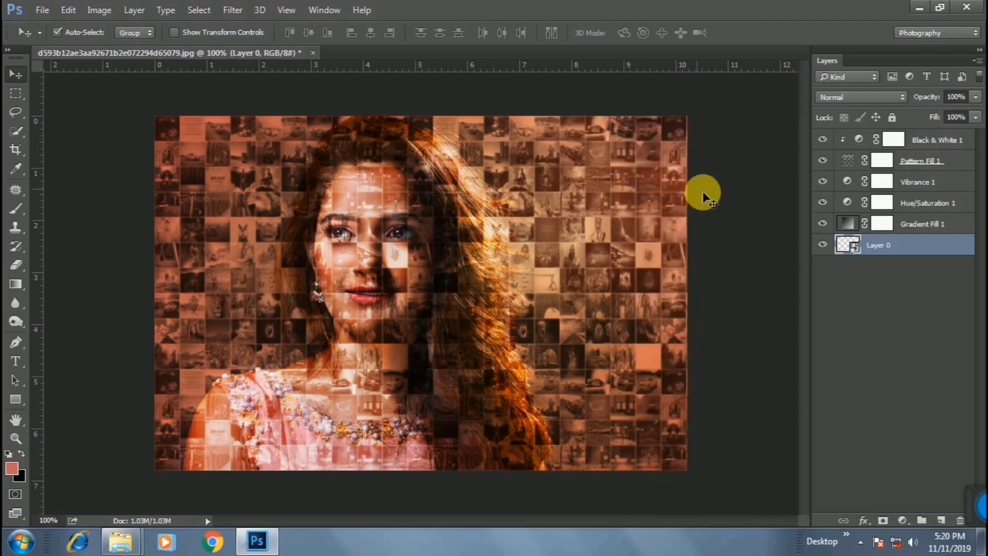
pyautogui.doubleClick(862, 251)
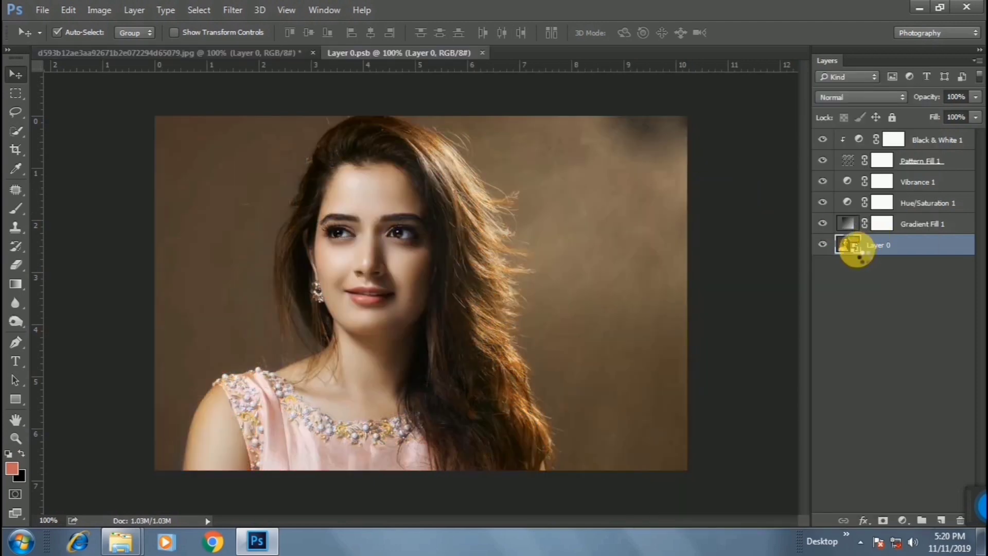
# Embed the bridal photo in the smart object and save it
pyautogui.click(38, 13)
pyautogui.click(90, 266)
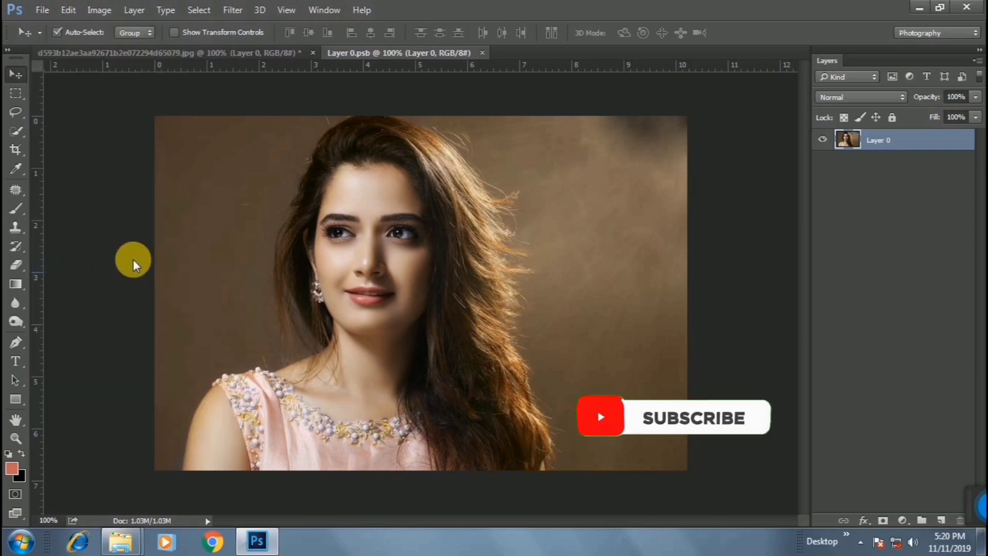
pyautogui.click(167, 149)
pyautogui.click(597, 385)
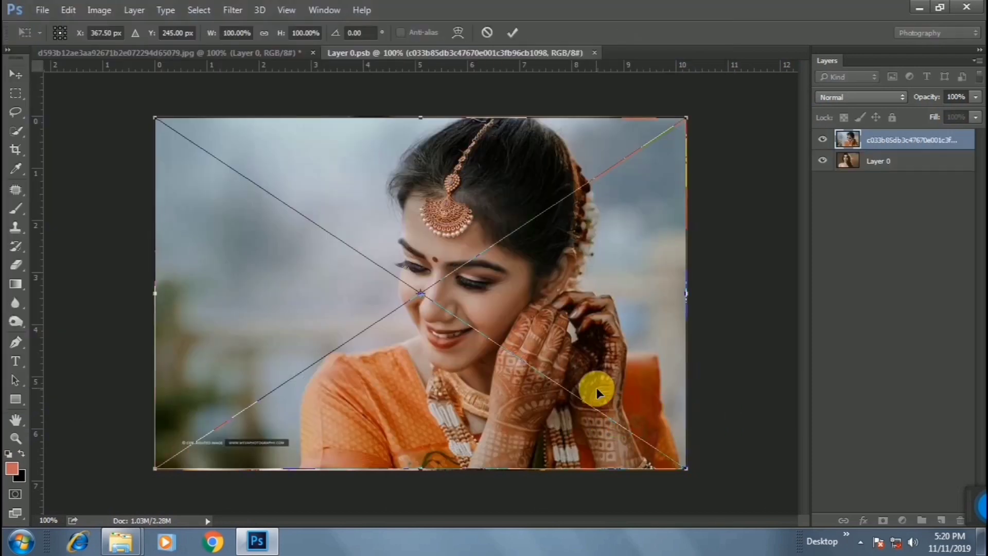
pyautogui.press('Return')
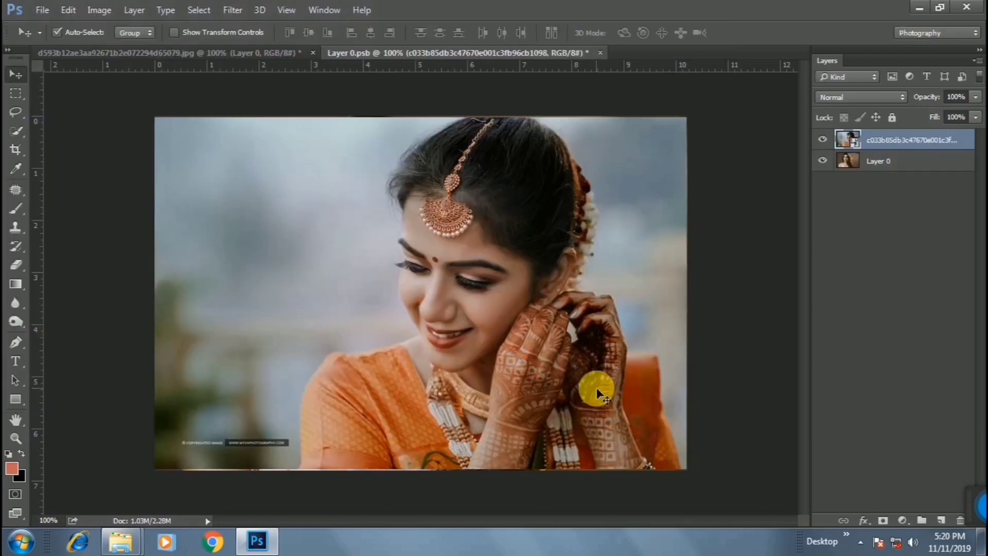
pyautogui.hotkey('ctrl', 's')
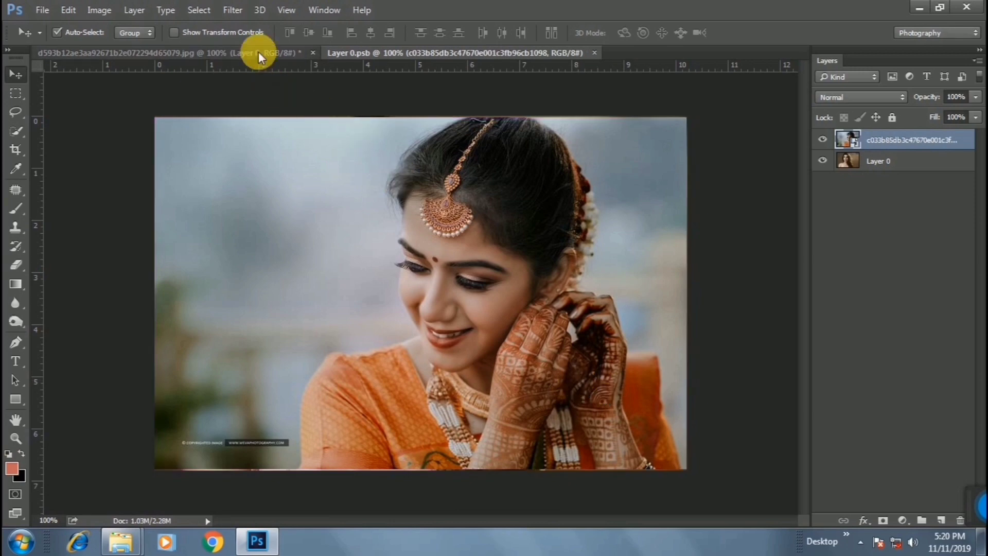
pyautogui.click(258, 51)
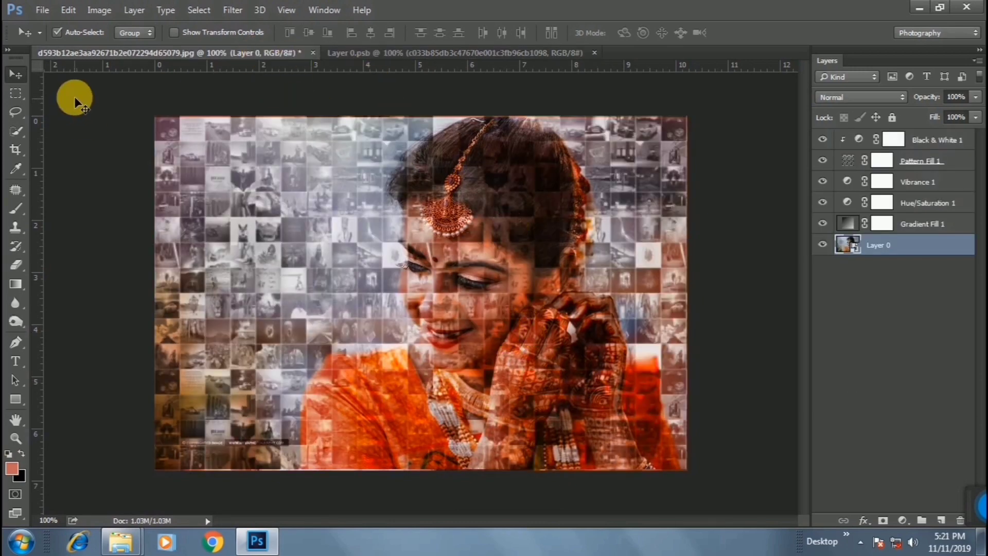
# Place logo3-01 at the top of the stack, scaled to about 18%, top-left corner
pyautogui.click(926, 139)
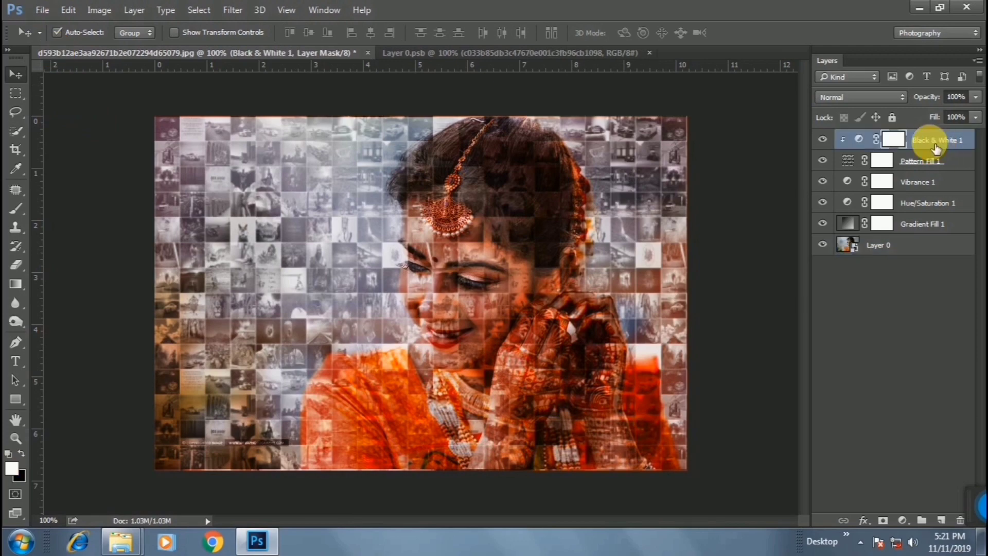
pyautogui.click(41, 10)
pyautogui.click(97, 265)
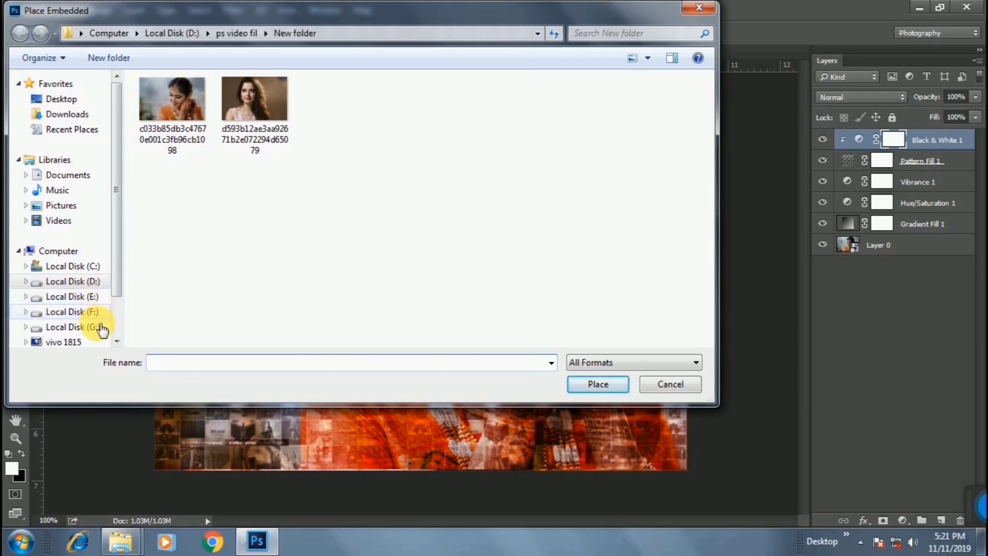
pyautogui.click(97, 327)
pyautogui.click(598, 383)
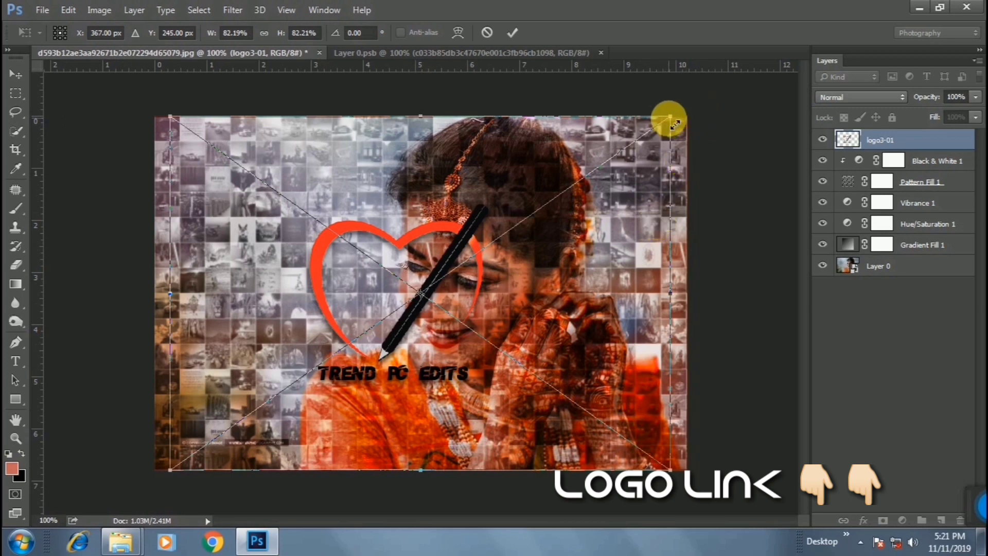
pyautogui.moveTo(674, 123)
pyautogui.mouseDown()
pyautogui.moveTo(551, 269)
pyautogui.moveTo(512, 287)
pyautogui.mouseUp()
pyautogui.moveTo(394, 317)
pyautogui.mouseDown()
pyautogui.moveTo(254, 181)
pyautogui.moveTo(283, 223)
pyautogui.moveTo(217, 160)
pyautogui.mouseUp()
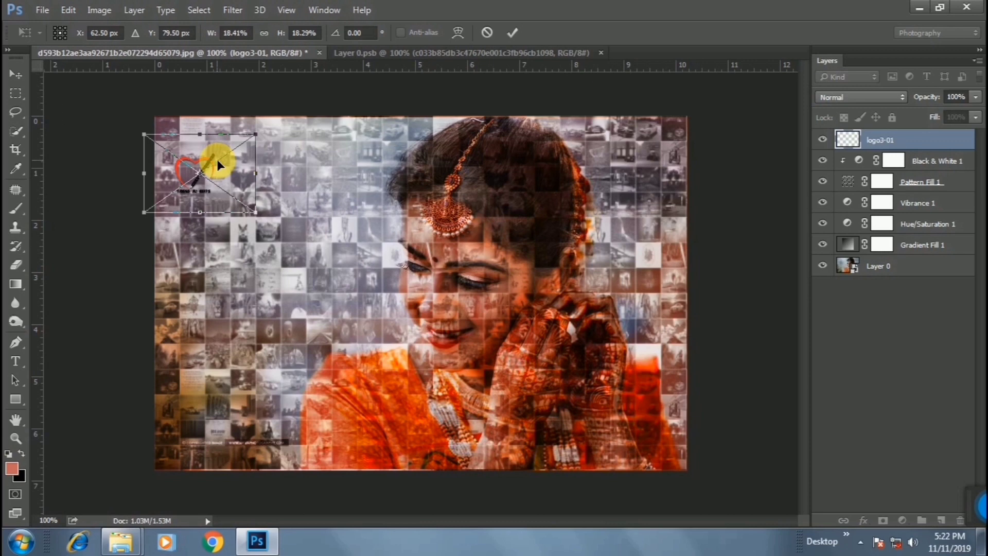
pyautogui.press('Return')
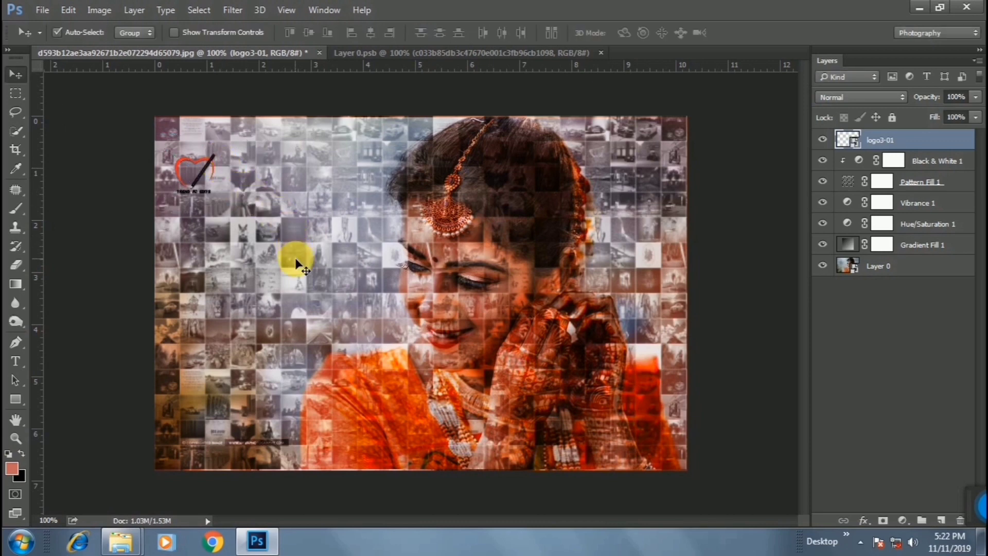